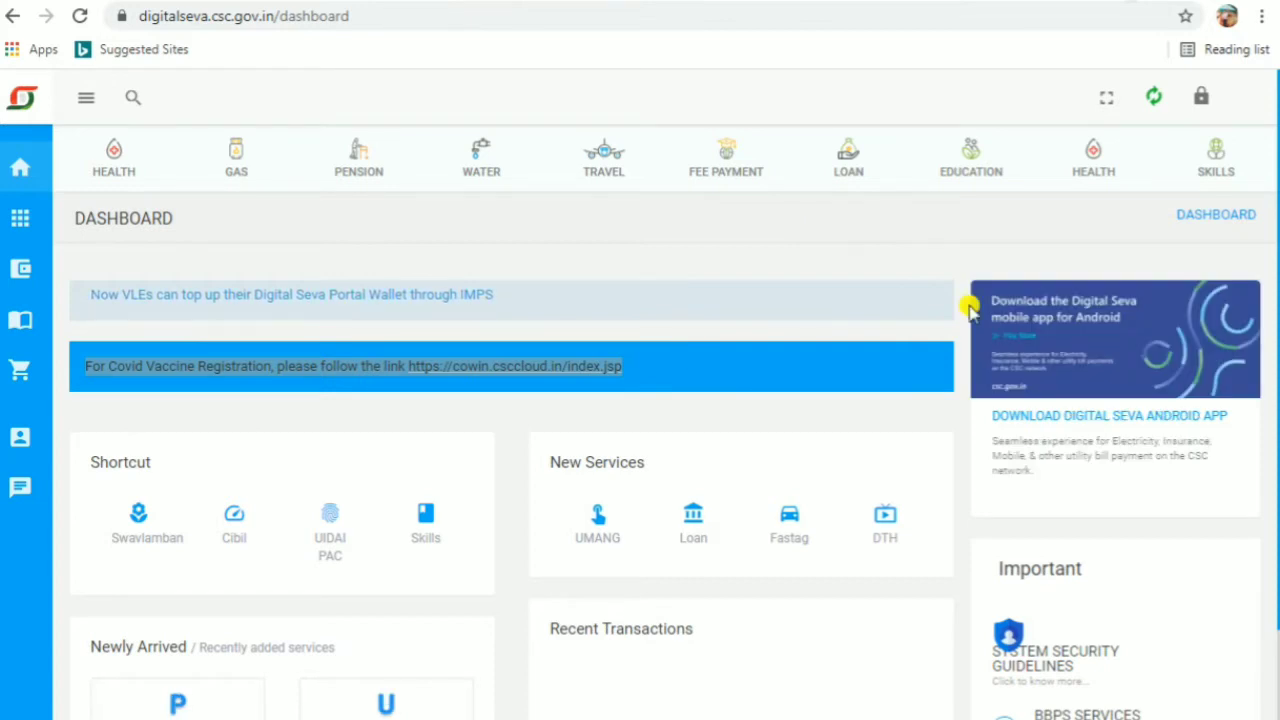
# Step: Open the list of electricity billers for bill payment from the portal's electricity services
pyautogui.moveTo(34, 505)
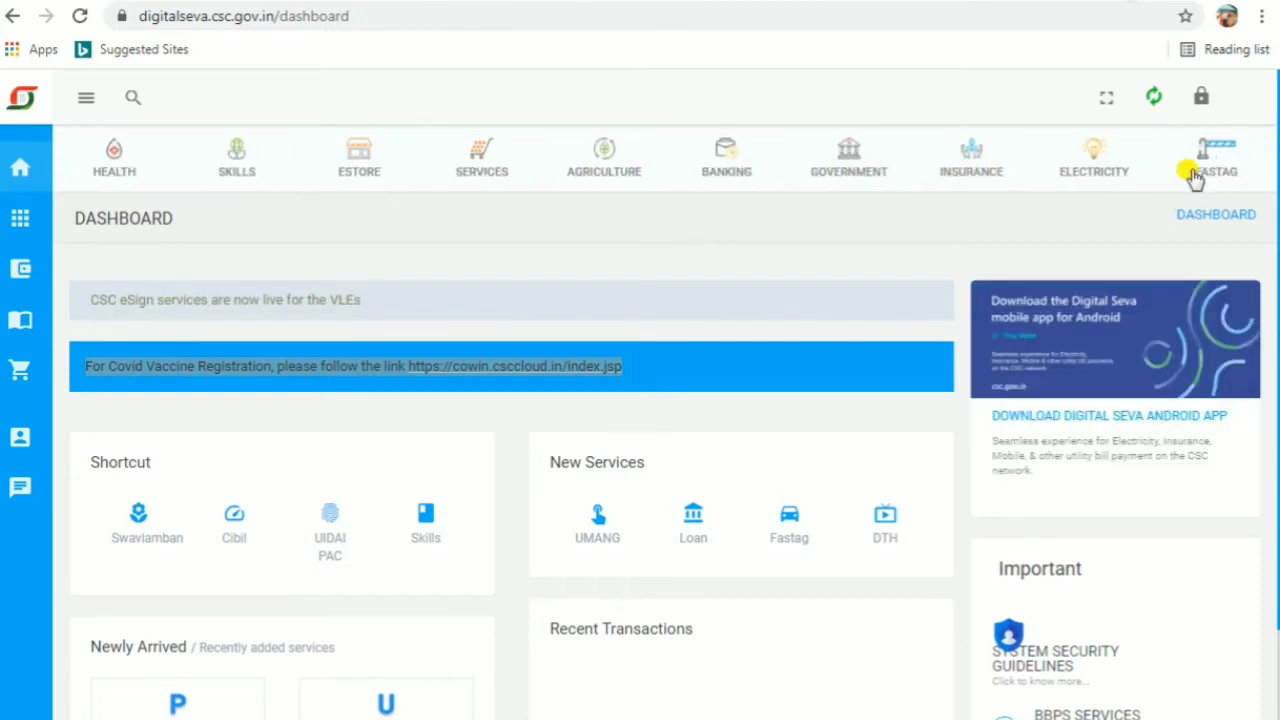
pyautogui.click(1094, 158)
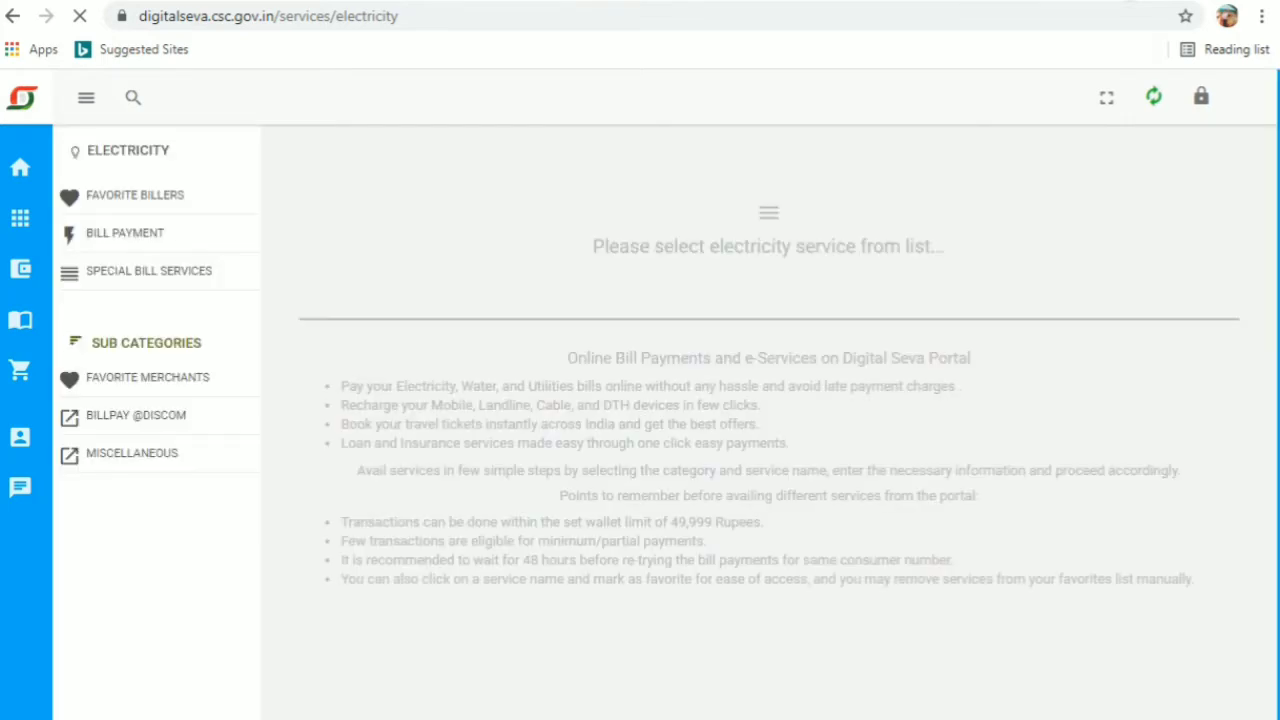
pyautogui.click(150, 238)
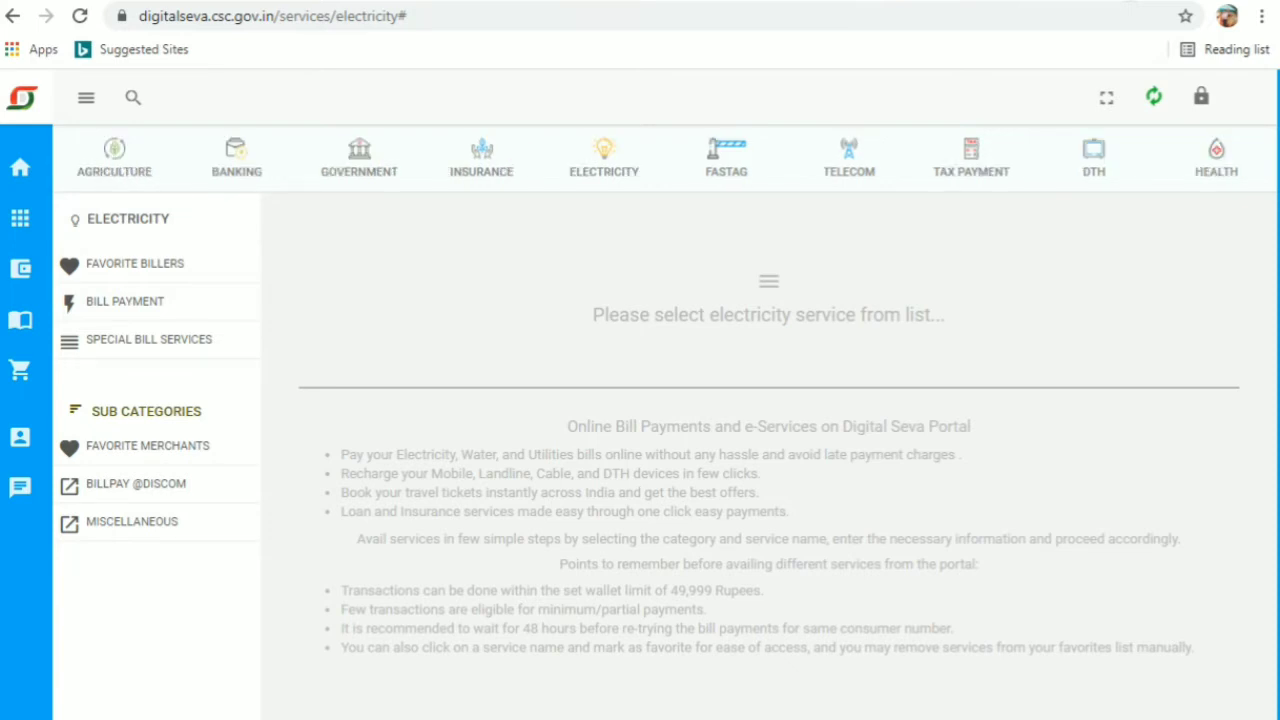
pyautogui.click(141, 311)
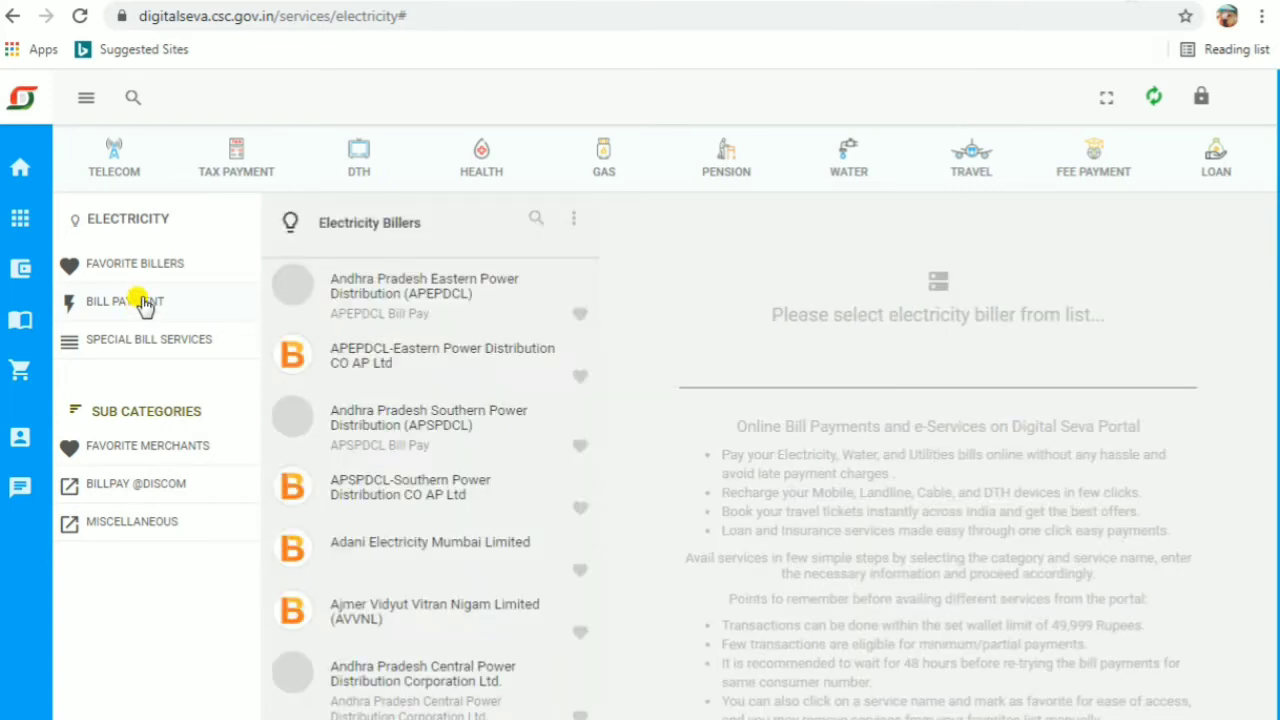
# Step: Choose the Uttar Pradesh Power Corporation (UPPCL) biller for Purvanchal Vidyut Vitaran Nigam Ltd - RURAL (Non-Rapdrp)
pyautogui.scroll(-12, 458, 400)
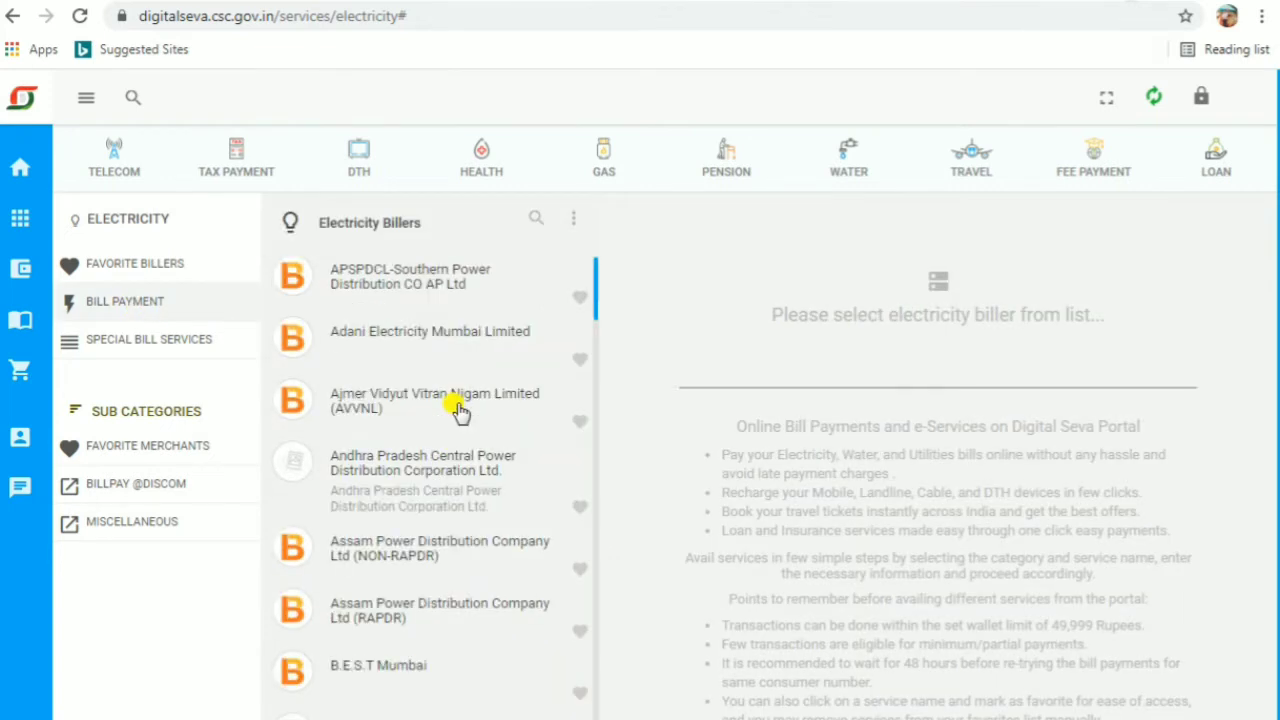
pyautogui.scroll(-5, 402, 480)
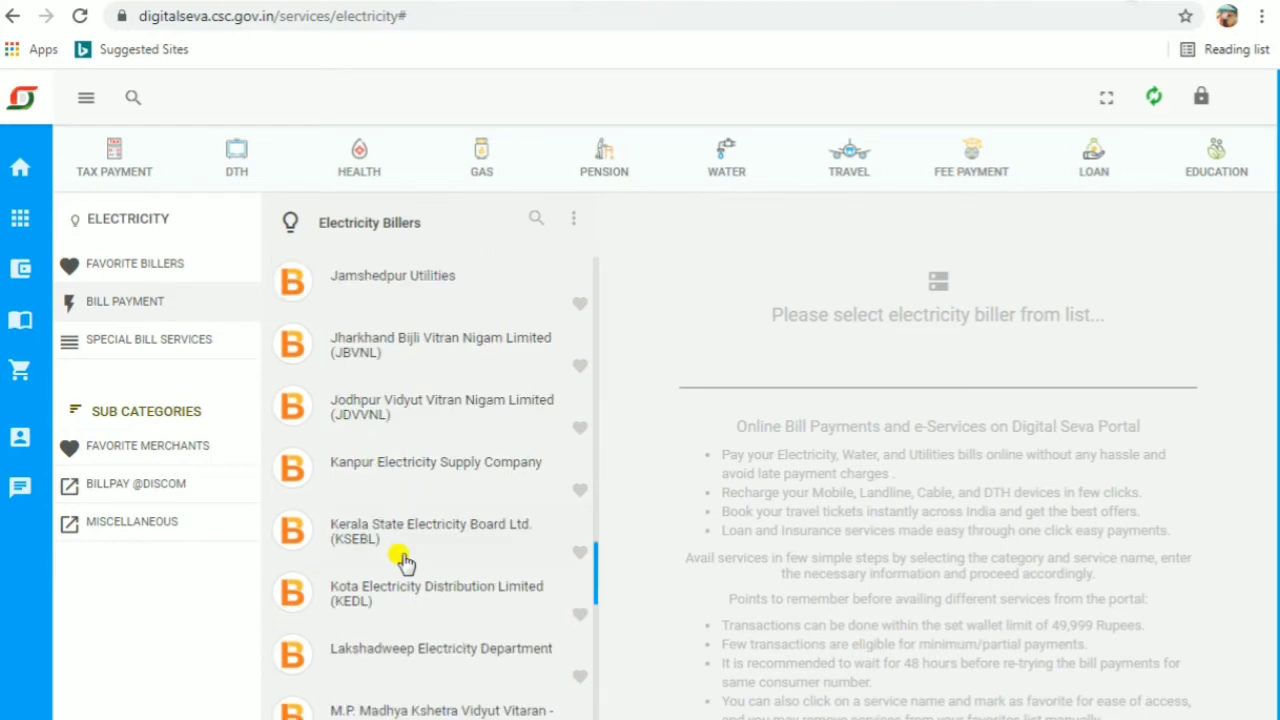
pyautogui.scroll(-10, 402, 562)
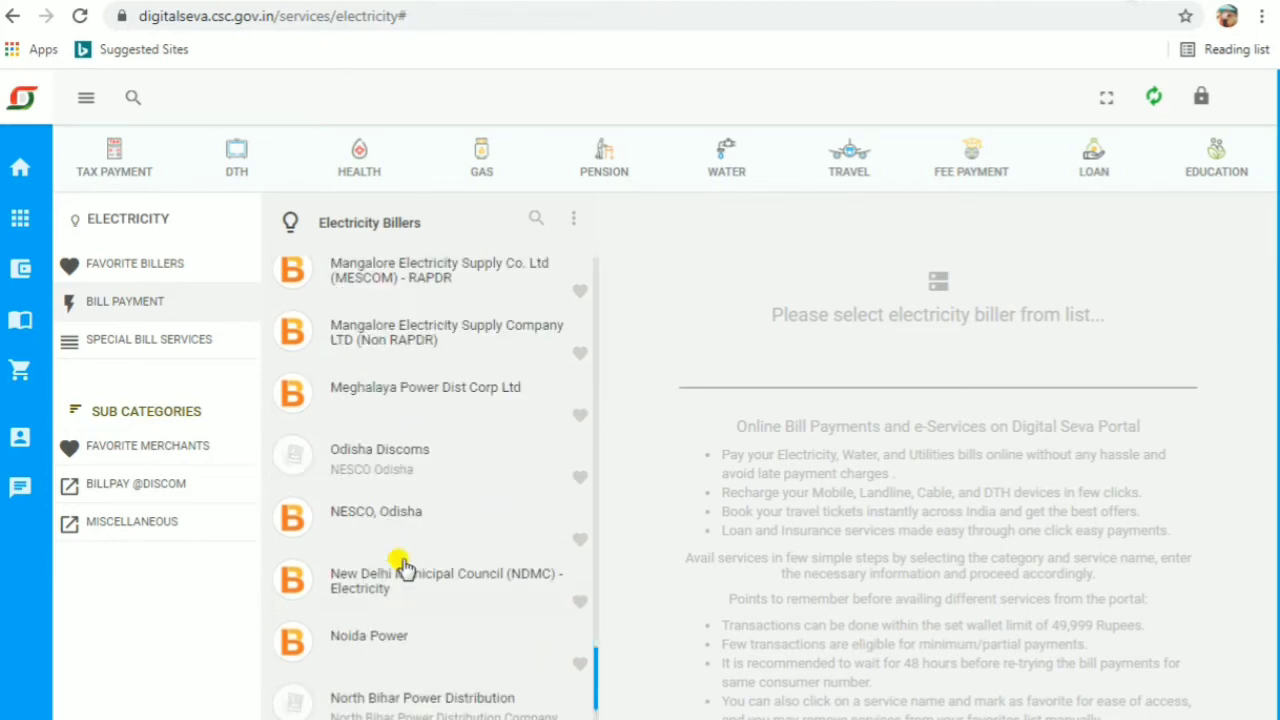
pyautogui.scroll(-3, 404, 566)
pyautogui.scroll(-8, 404, 566)
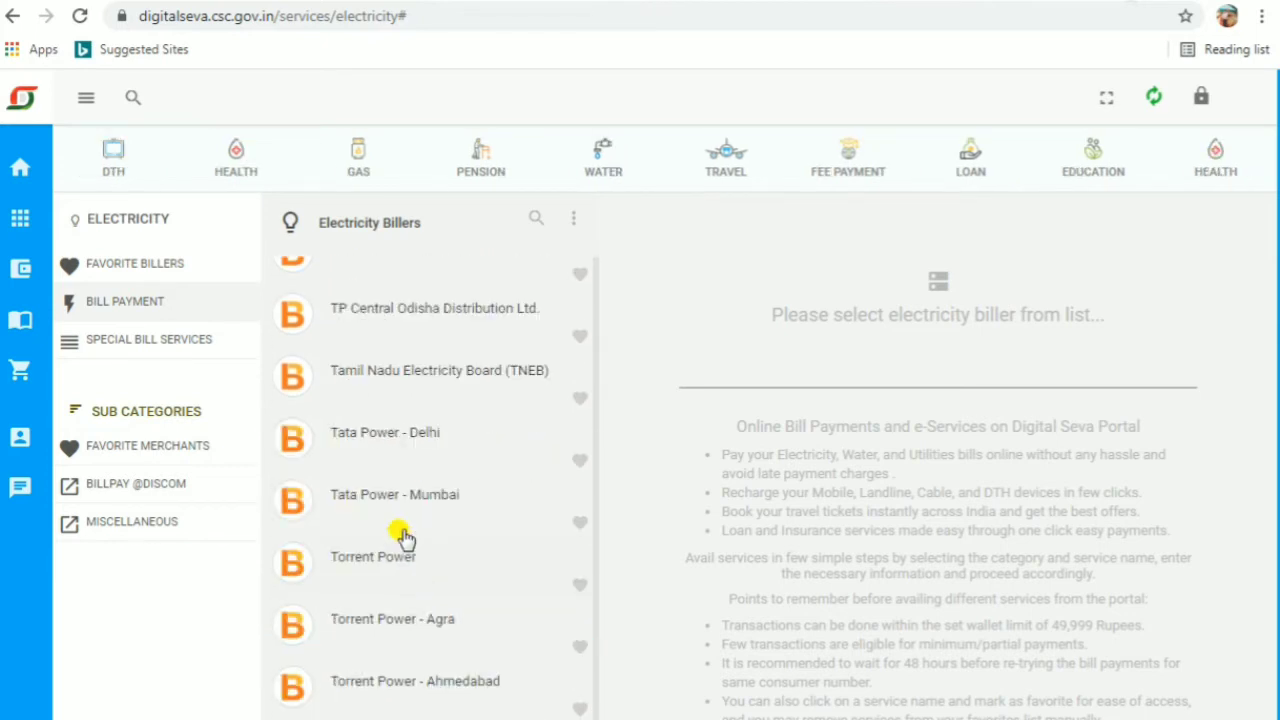
pyautogui.scroll(-5, 414, 520)
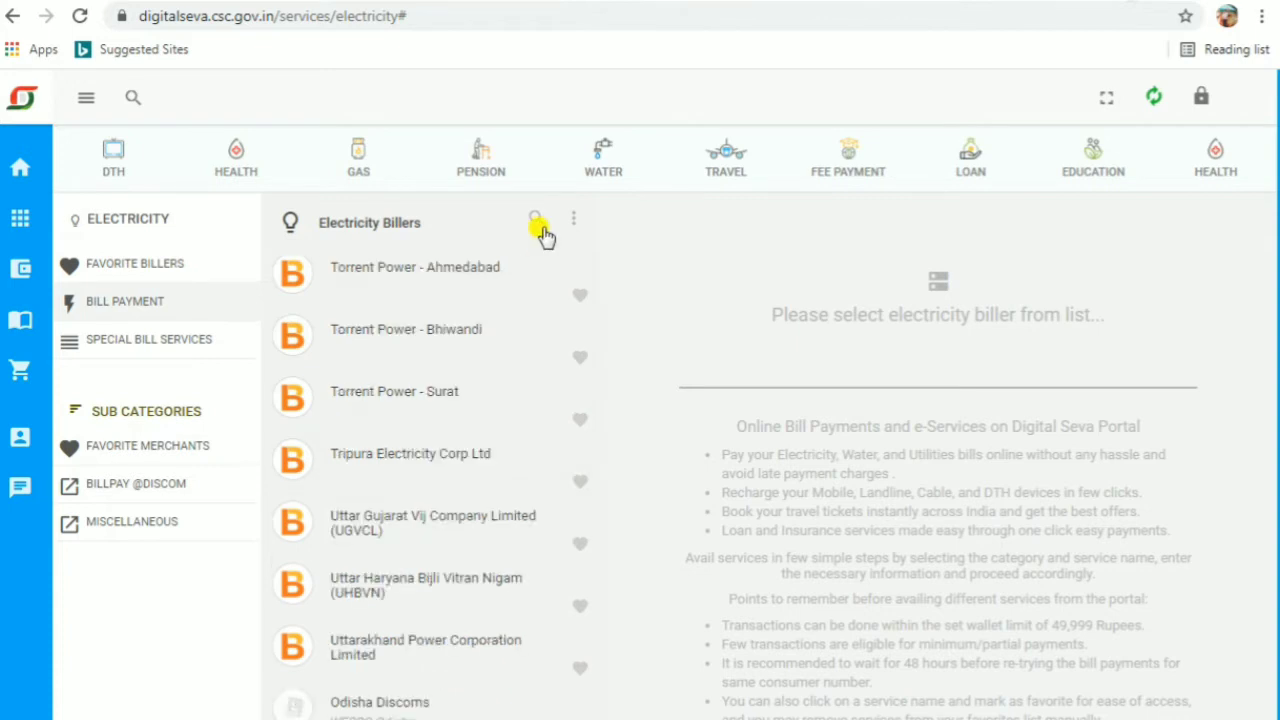
pyautogui.scroll(-3, 486, 543)
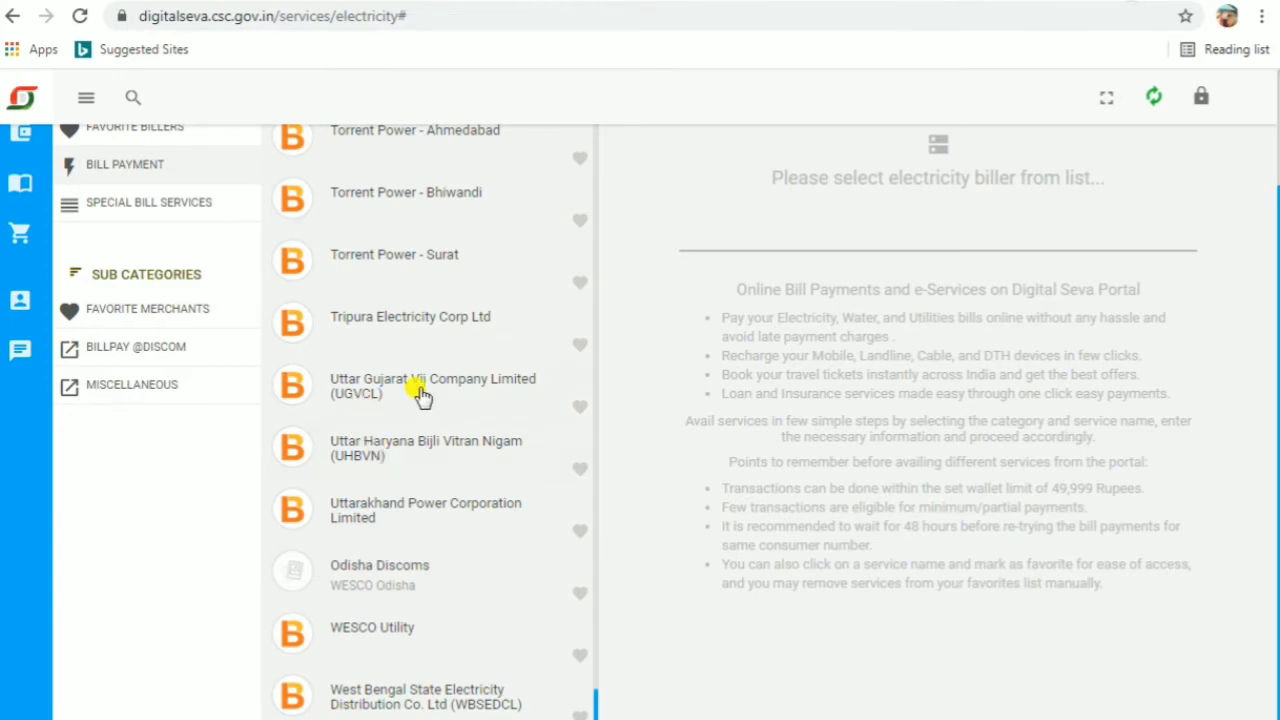
pyautogui.scroll(1, 409, 436)
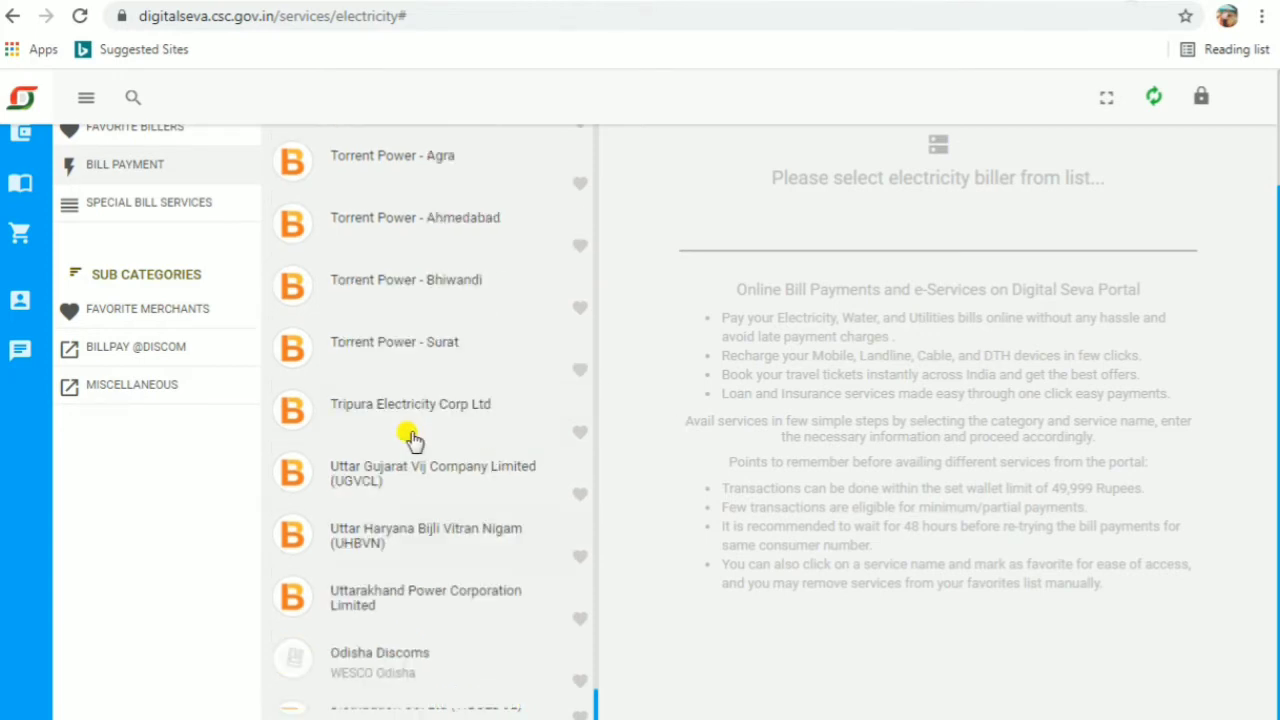
pyautogui.scroll(10, 409, 436)
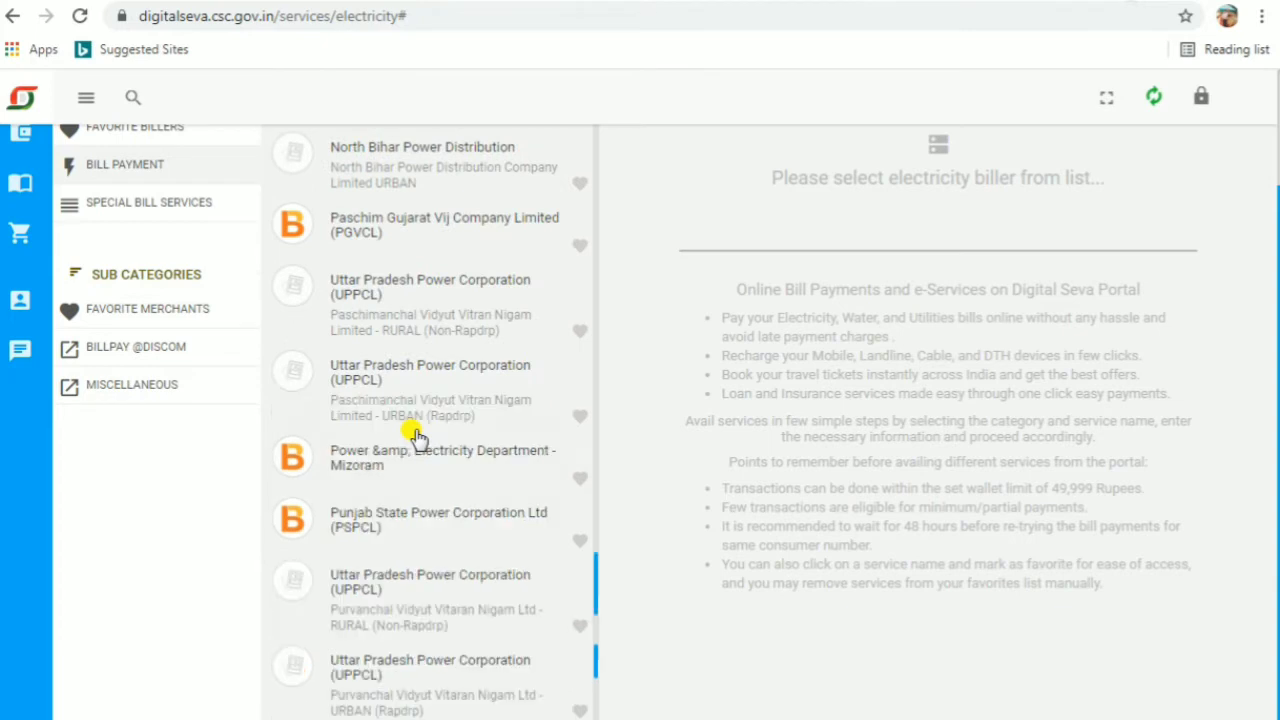
pyautogui.scroll(1, 416, 436)
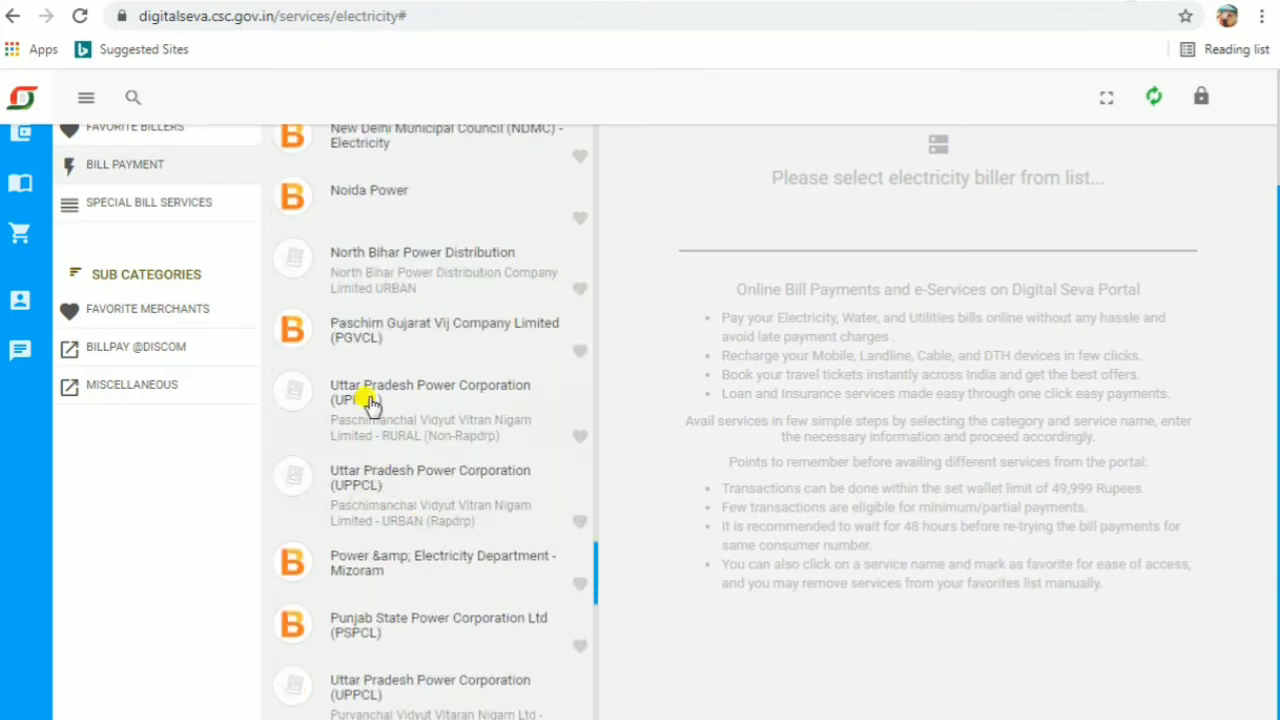
pyautogui.click(360, 690)
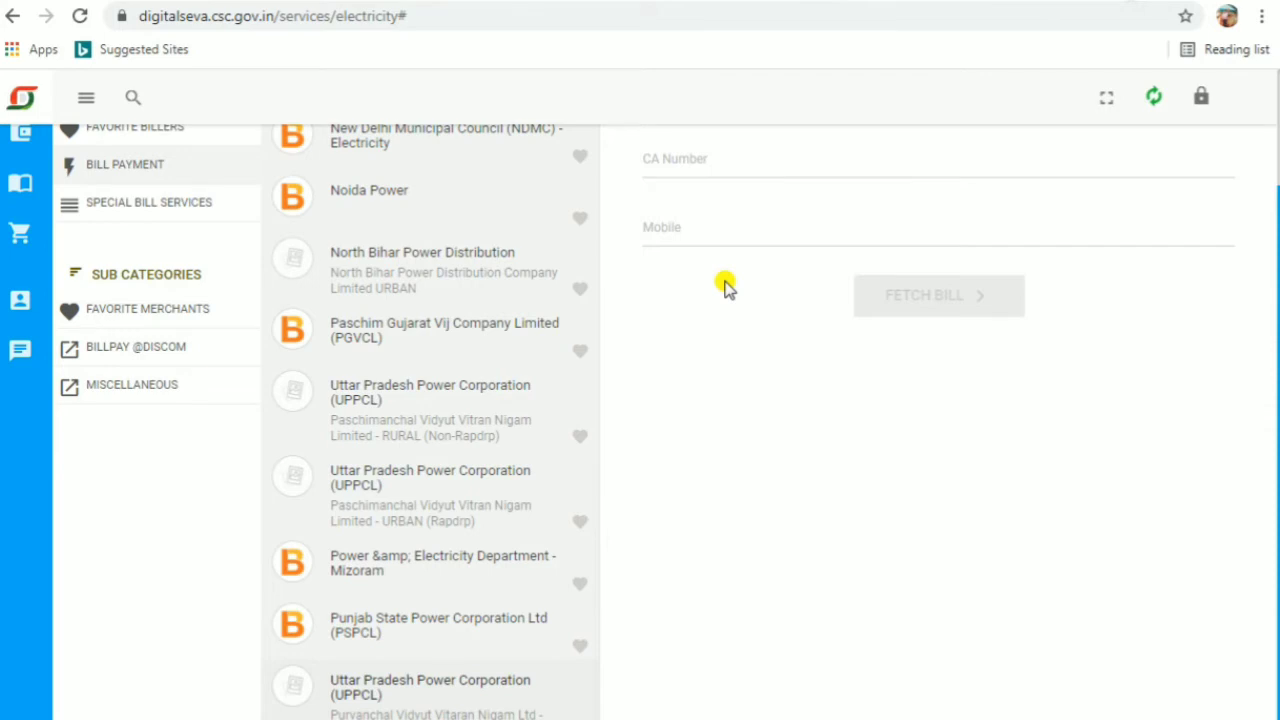
pyautogui.scroll(2, 800, 270)
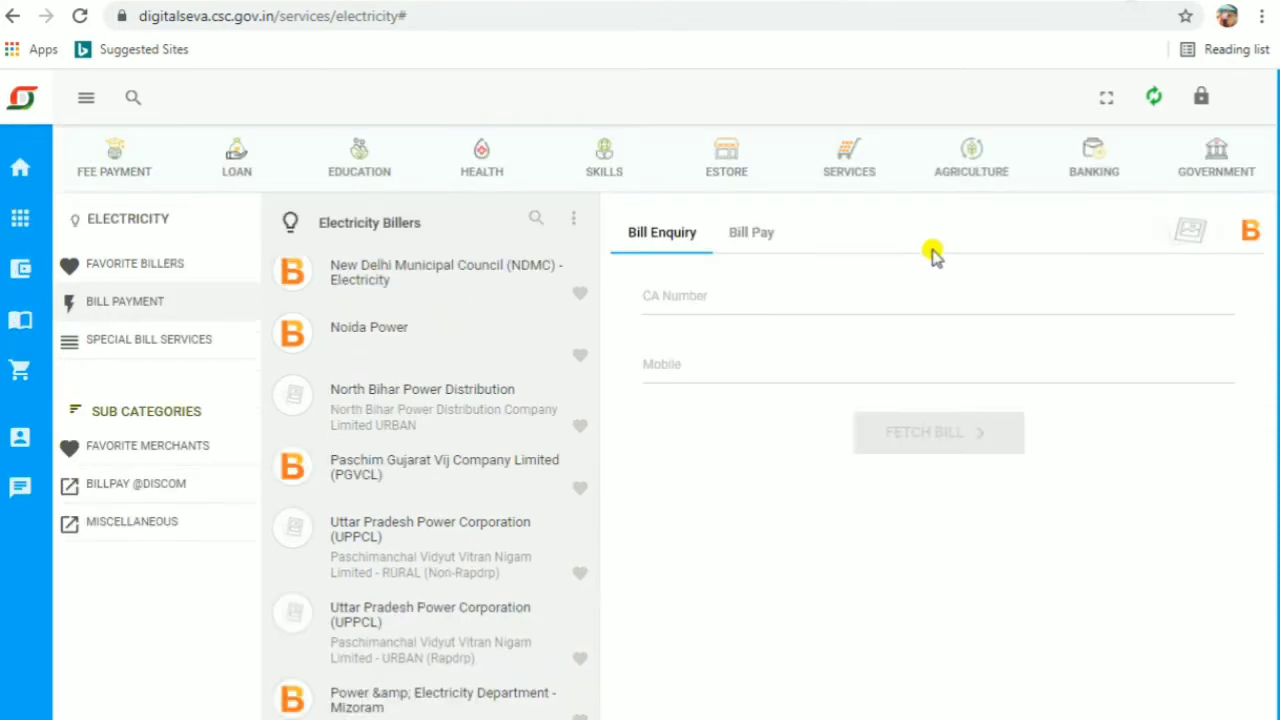
# Step: Enter the customer's CA number and mobile number in the bill enquiry and fetch the bill
pyautogui.click(675, 296)
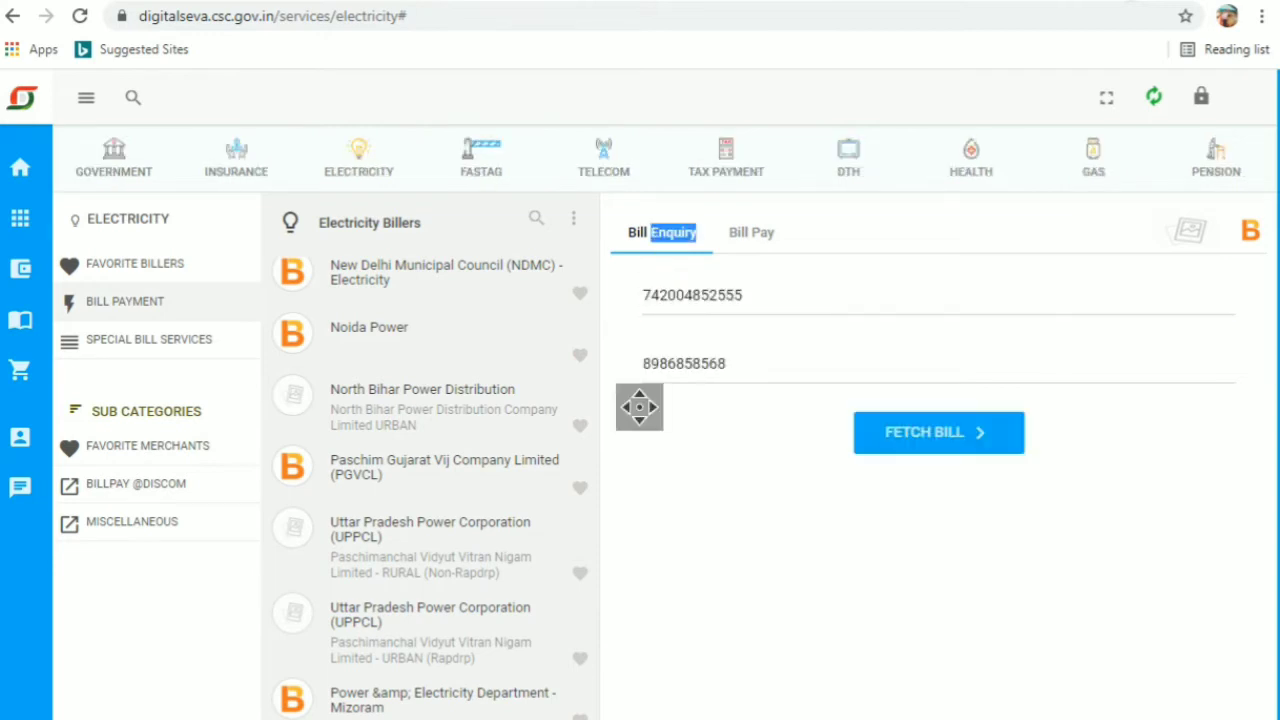
pyautogui.click(870, 296)
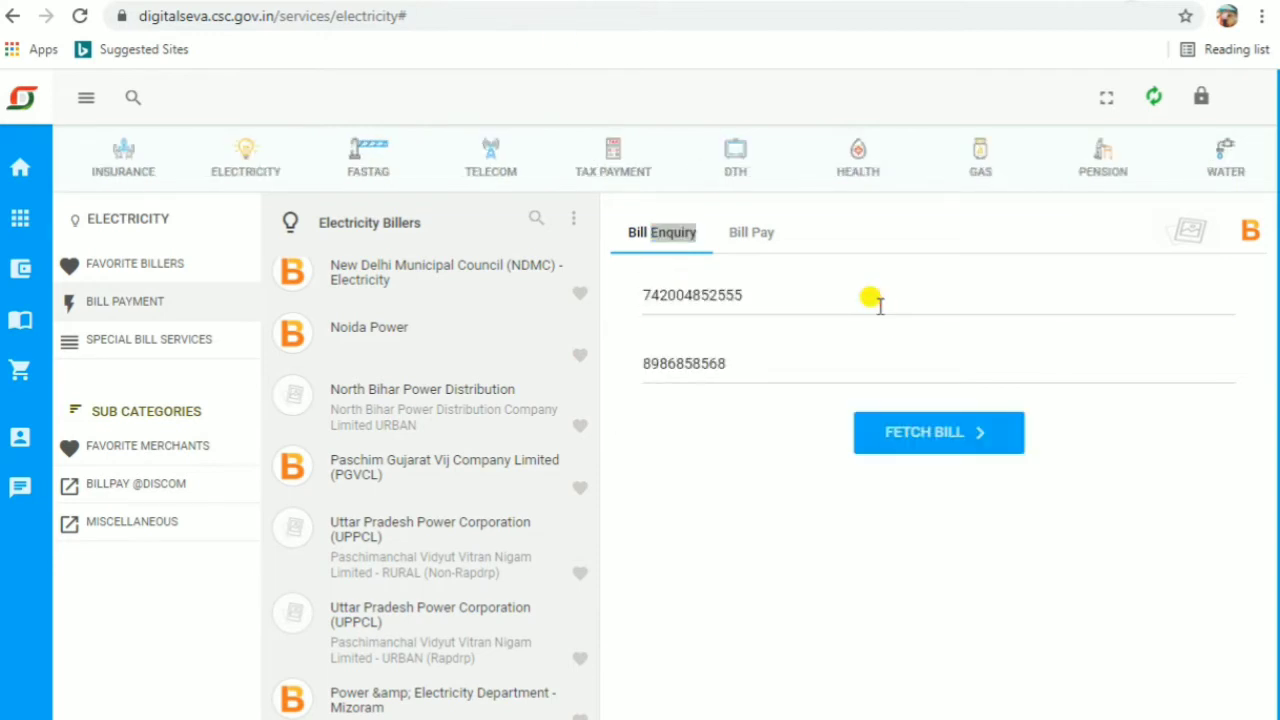
pyautogui.click(751, 297)
pyautogui.doubleClick(737, 293)
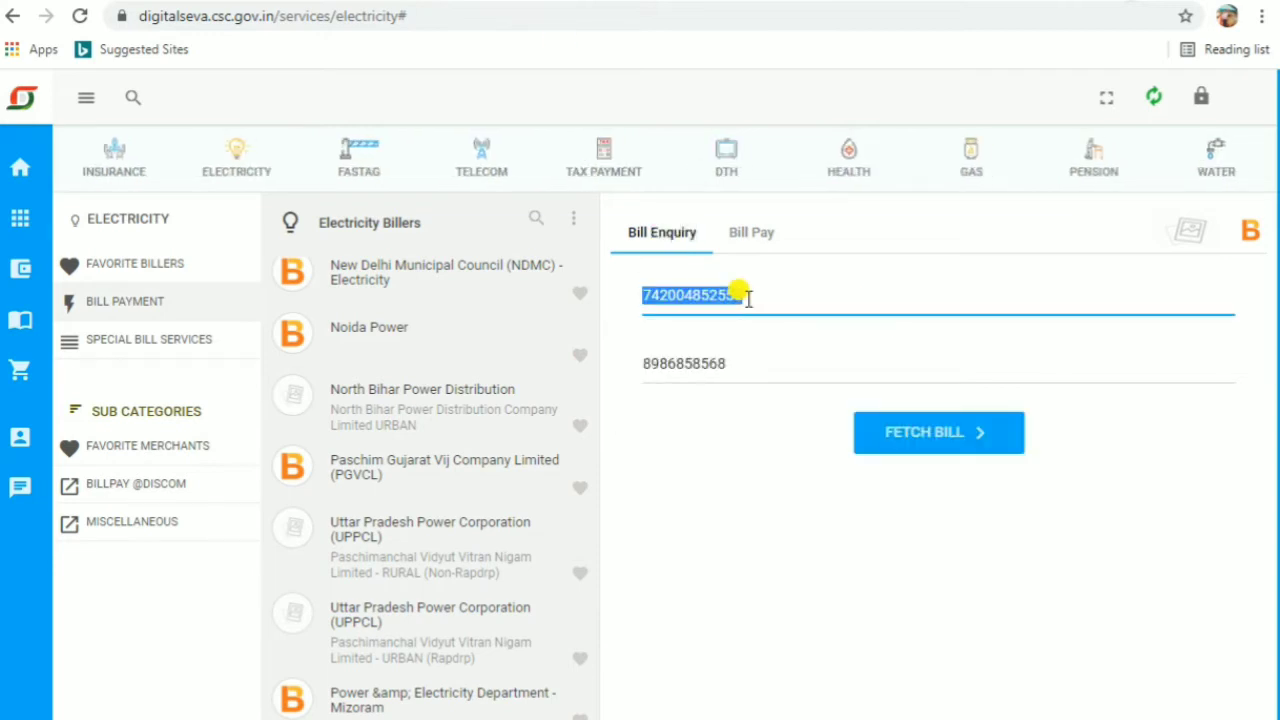
pyautogui.click(790, 295)
pyautogui.click(749, 357)
pyautogui.doubleClick(749, 357)
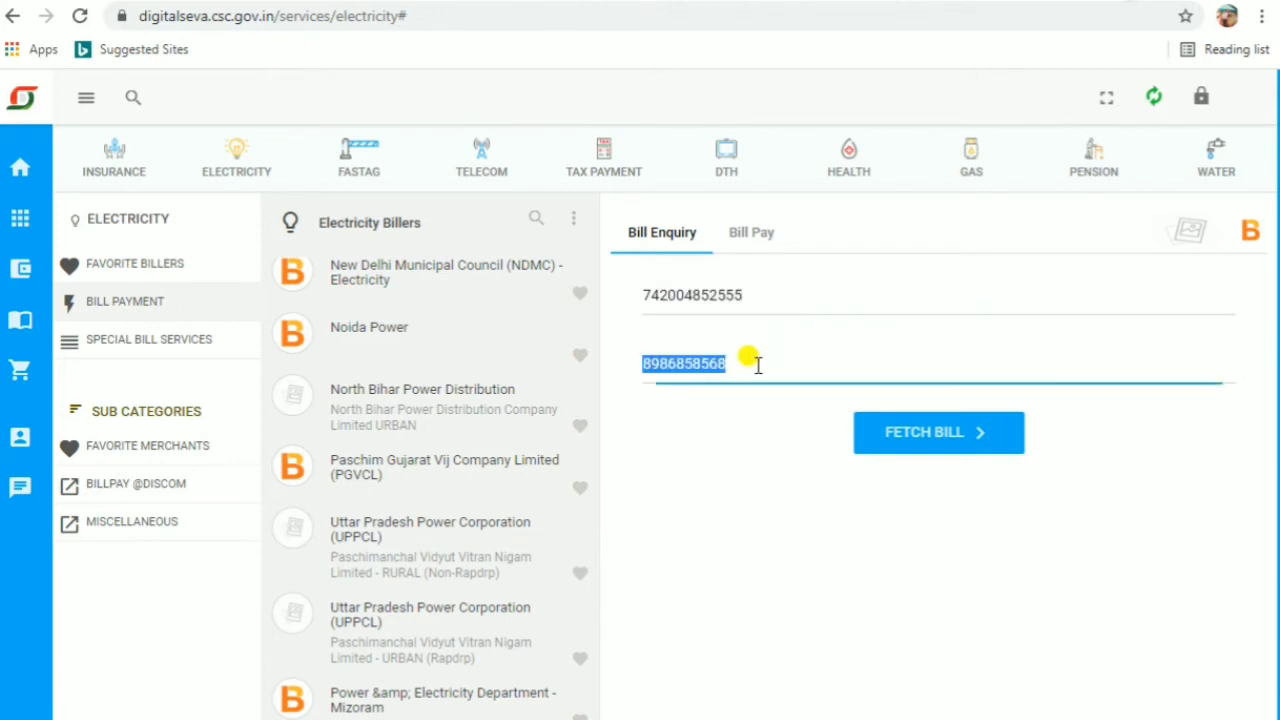
pyautogui.click(808, 365)
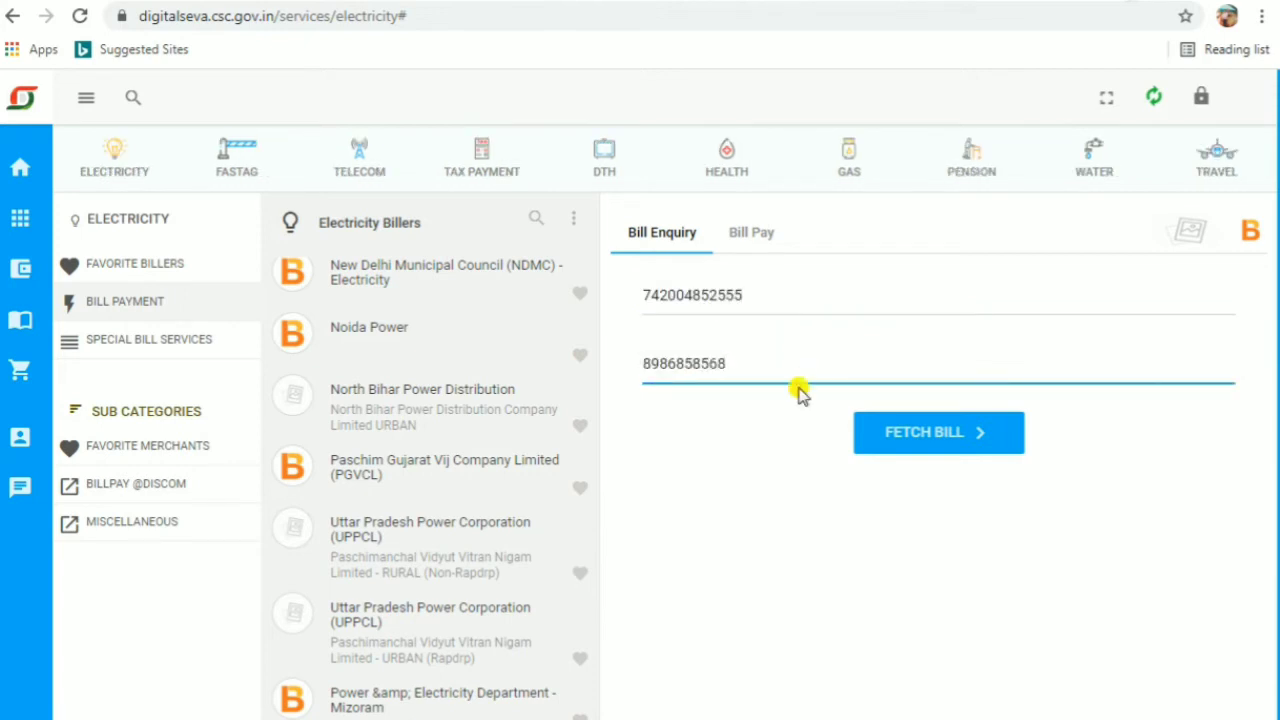
pyautogui.click(943, 435)
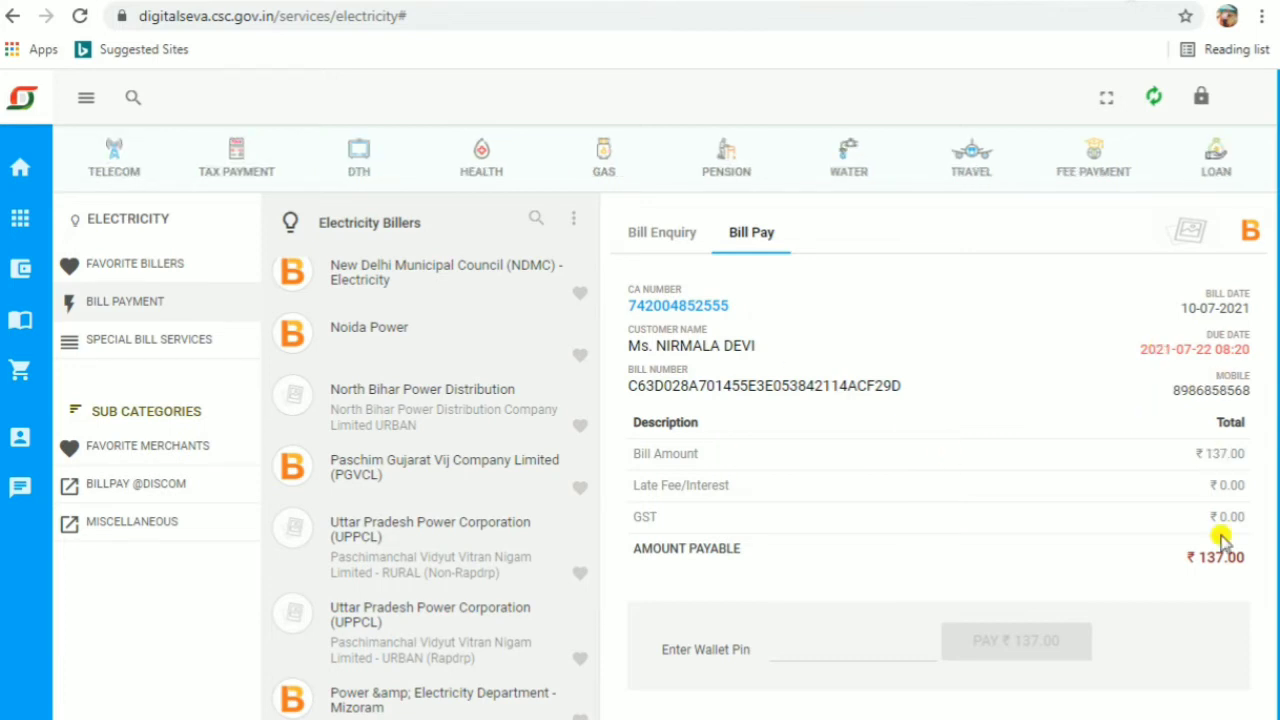
# Step: Enter the wallet PIN and pay the ₹137.00 electricity bill
pyautogui.click(808, 646)
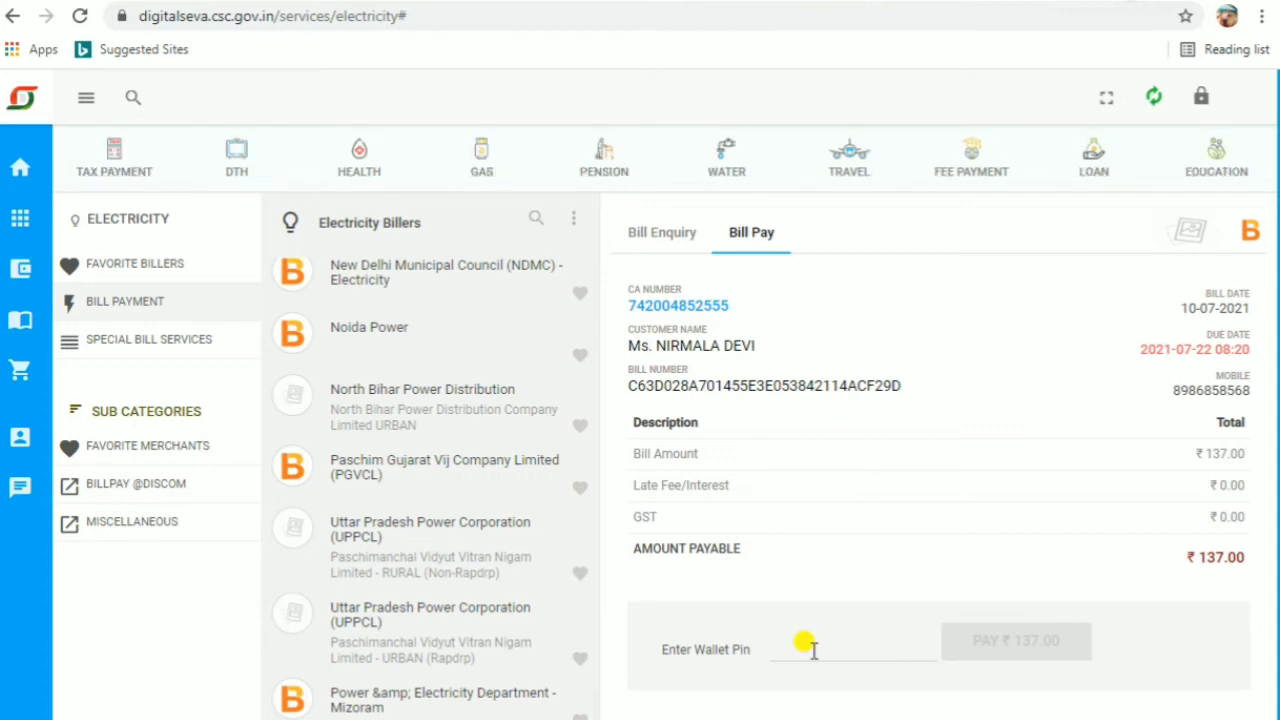
pyautogui.write('••••••')
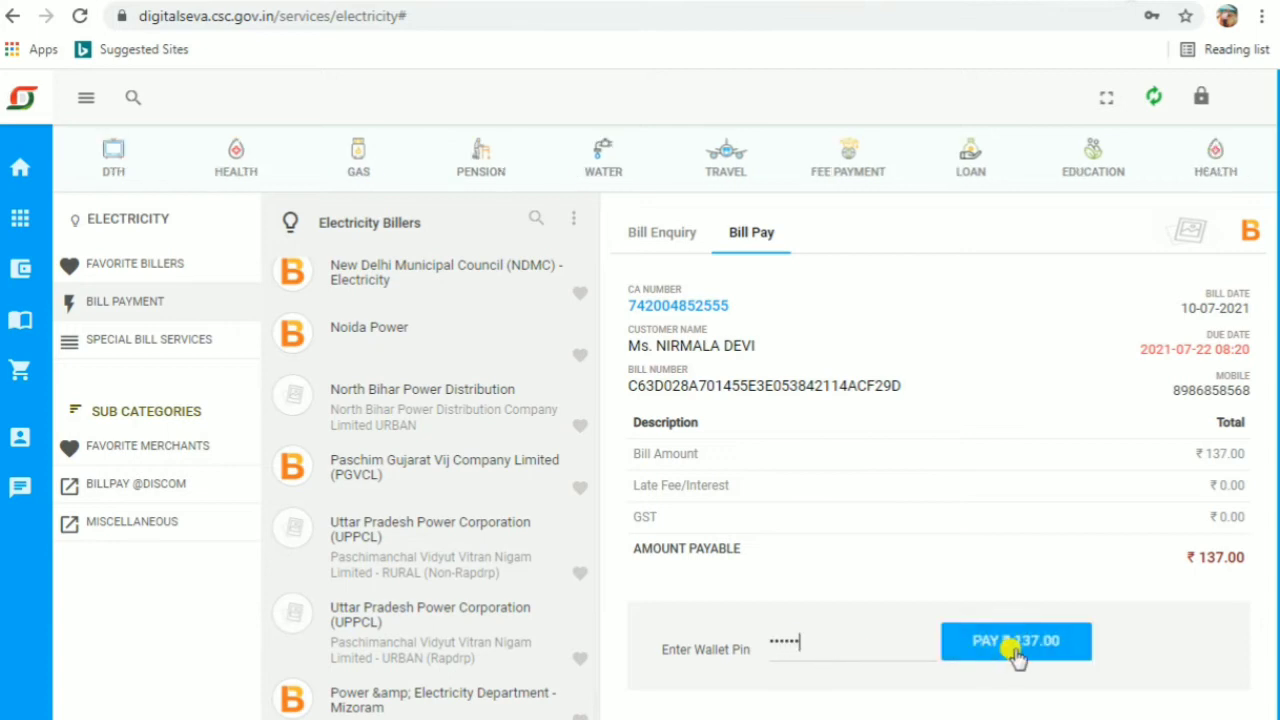
pyautogui.click(1016, 650)
pyautogui.click(1016, 648)
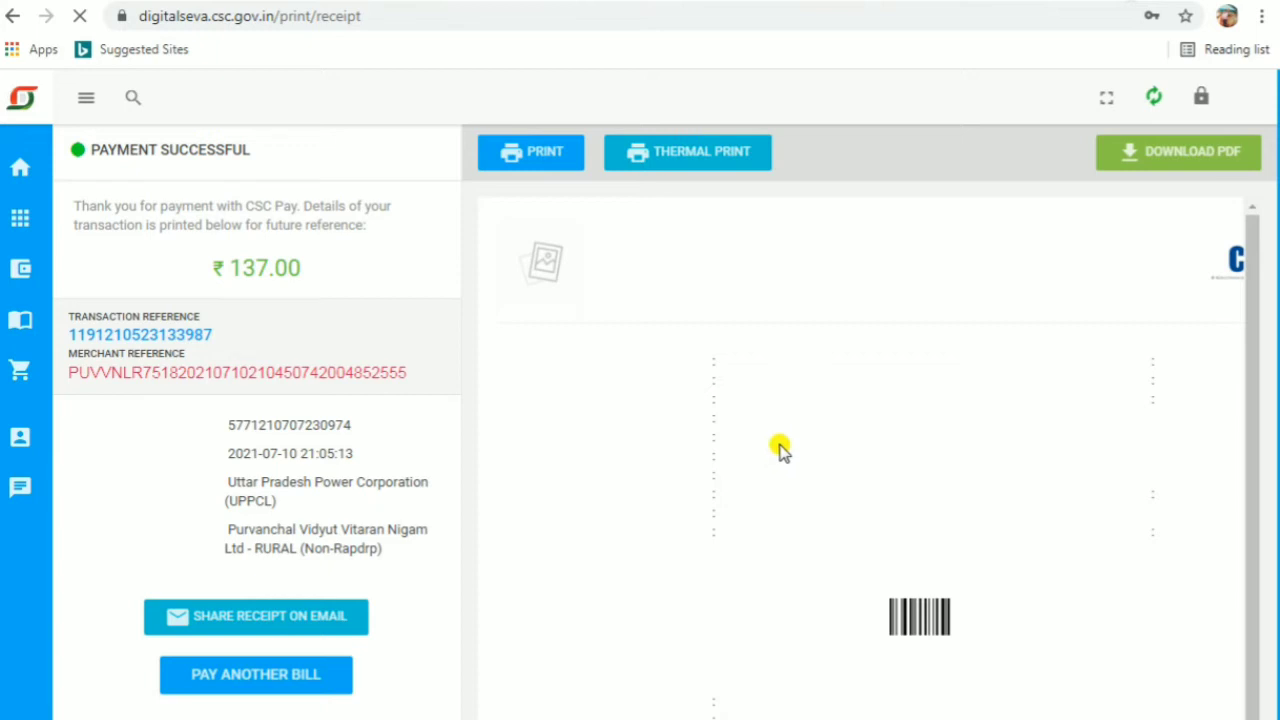
# Step: Open the print preview of the payment receipt and make its window taller
pyautogui.scroll(-1, 920, 405)
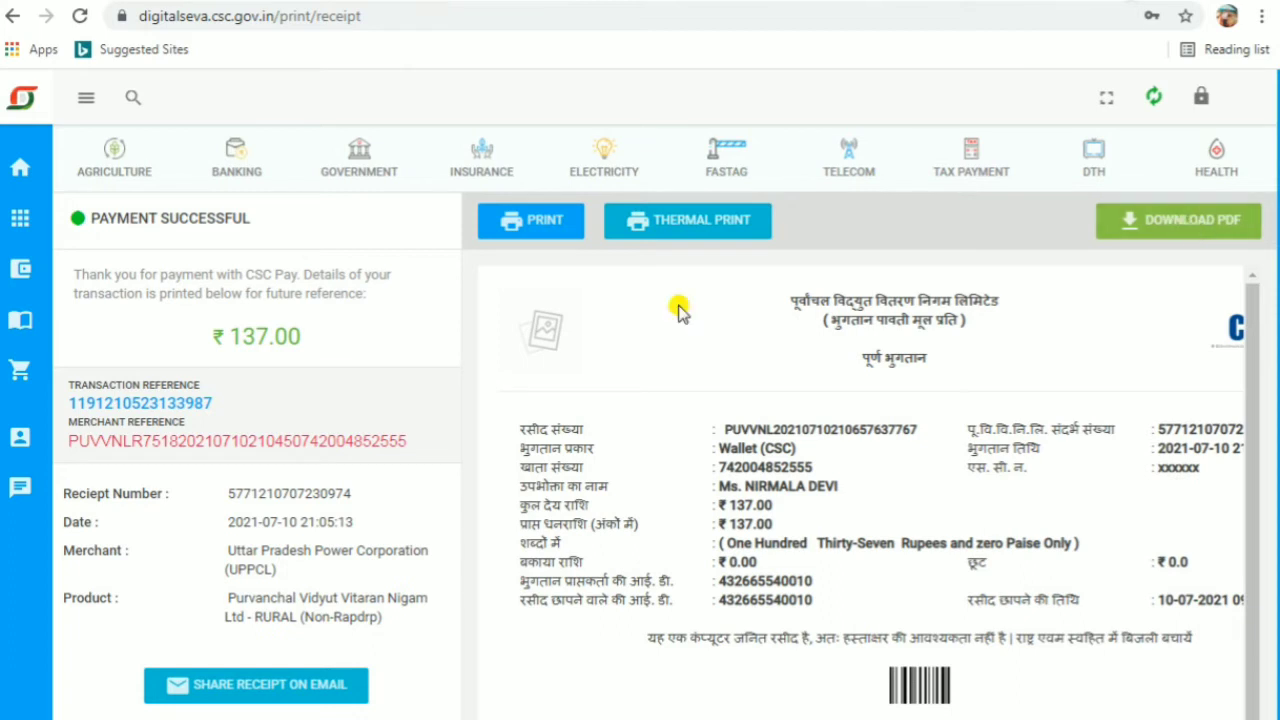
pyautogui.click(540, 228)
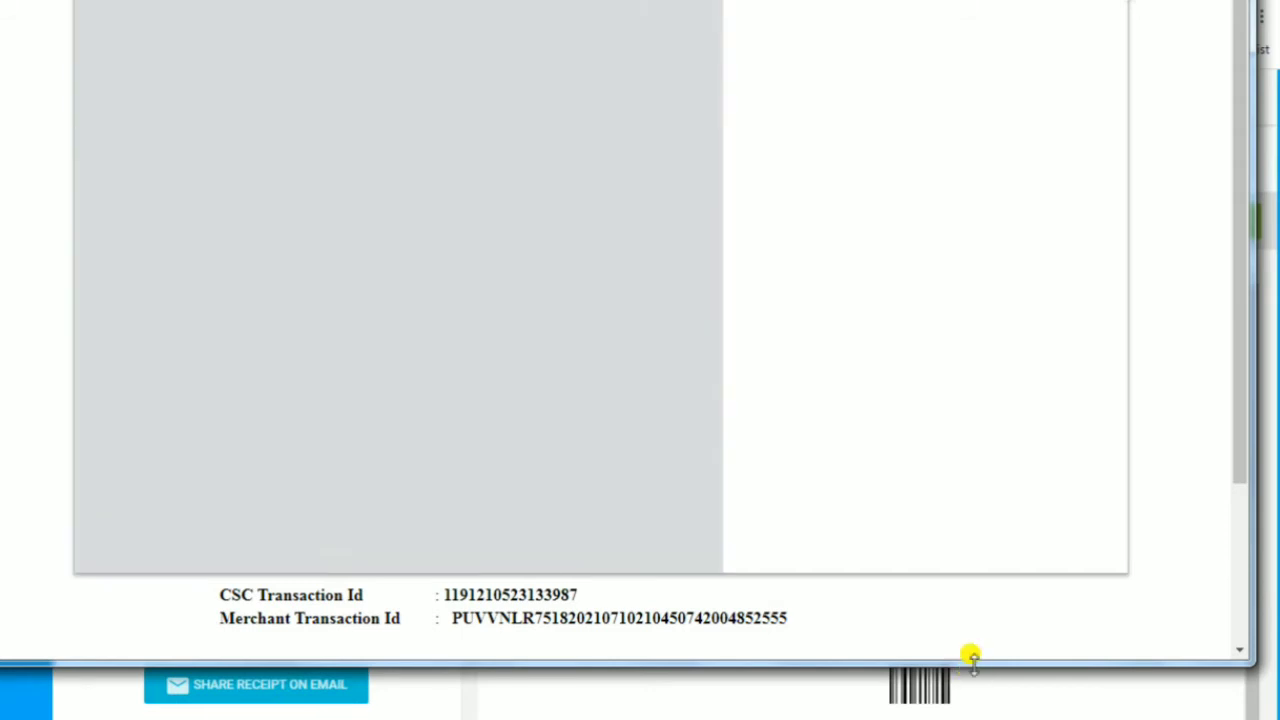
pyautogui.moveTo(972, 657); pyautogui.dragTo(972, 719)
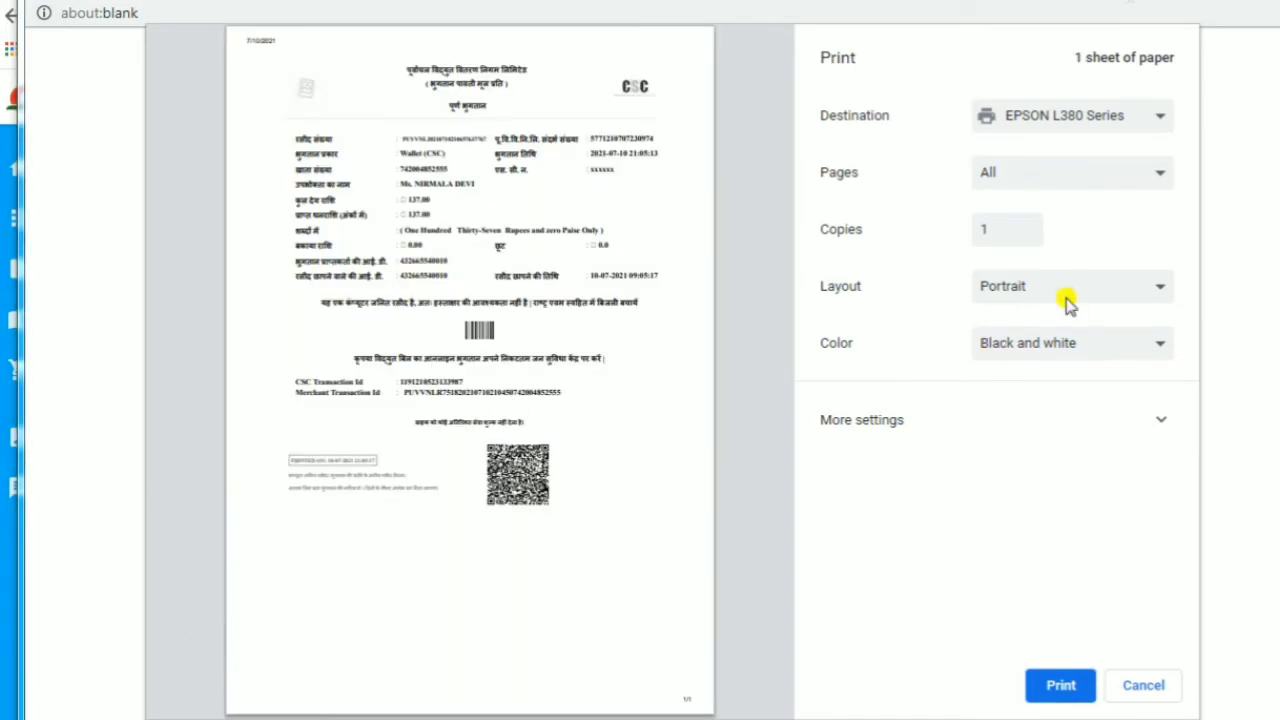
# Step: Expand the additional print settings, set the custom scale to 100 and print the receipt
pyautogui.click(1145, 421)
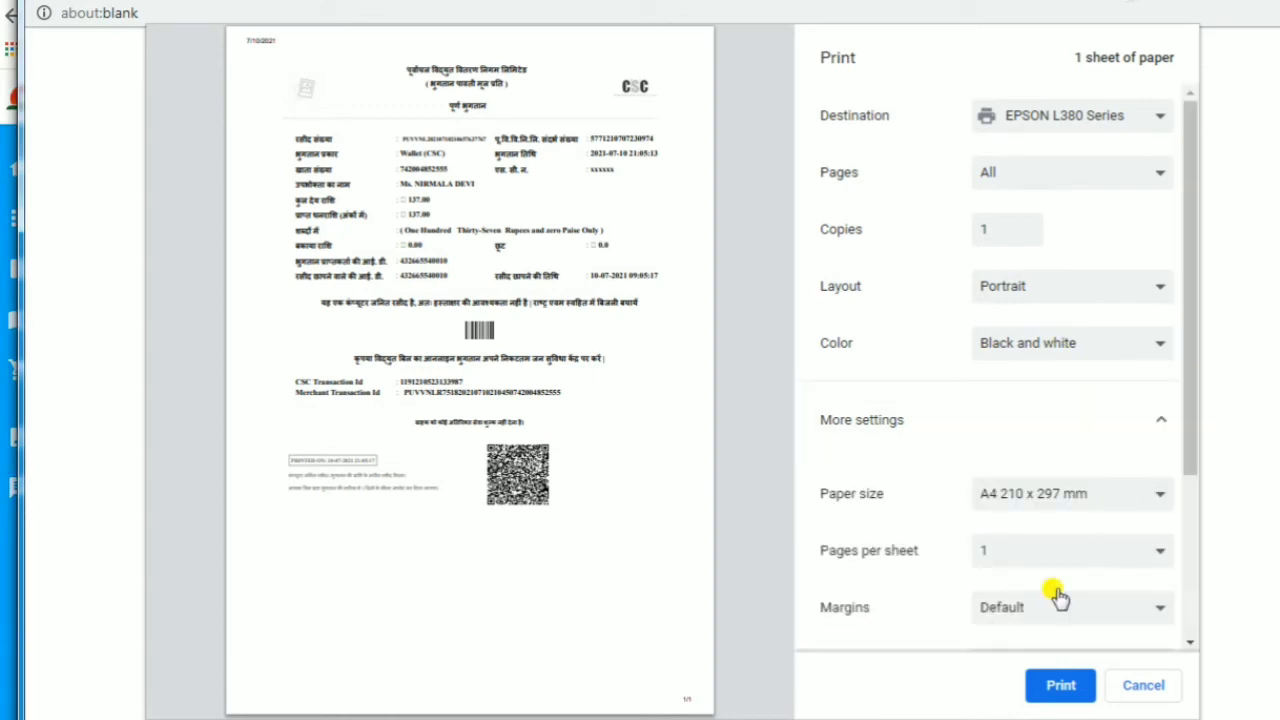
pyautogui.scroll(-3, 1058, 595)
pyautogui.doubleClick(993, 460)
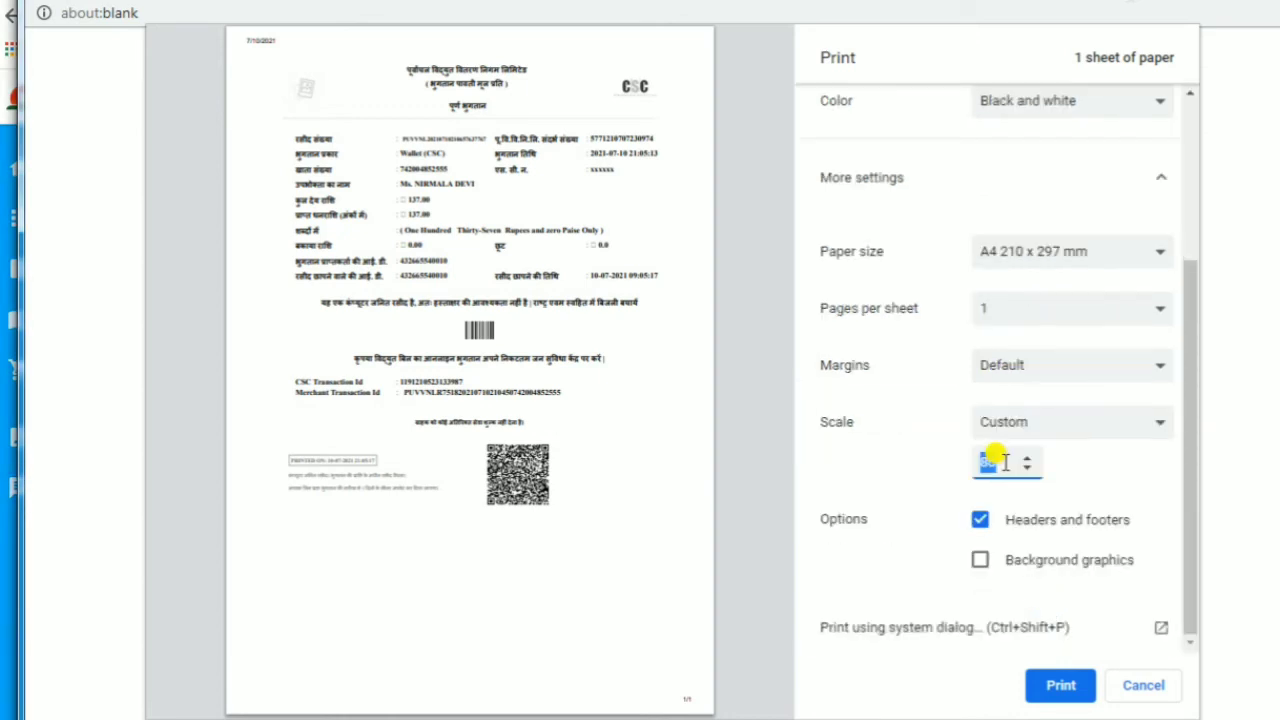
pyautogui.click(1005, 462)
pyautogui.write('10')
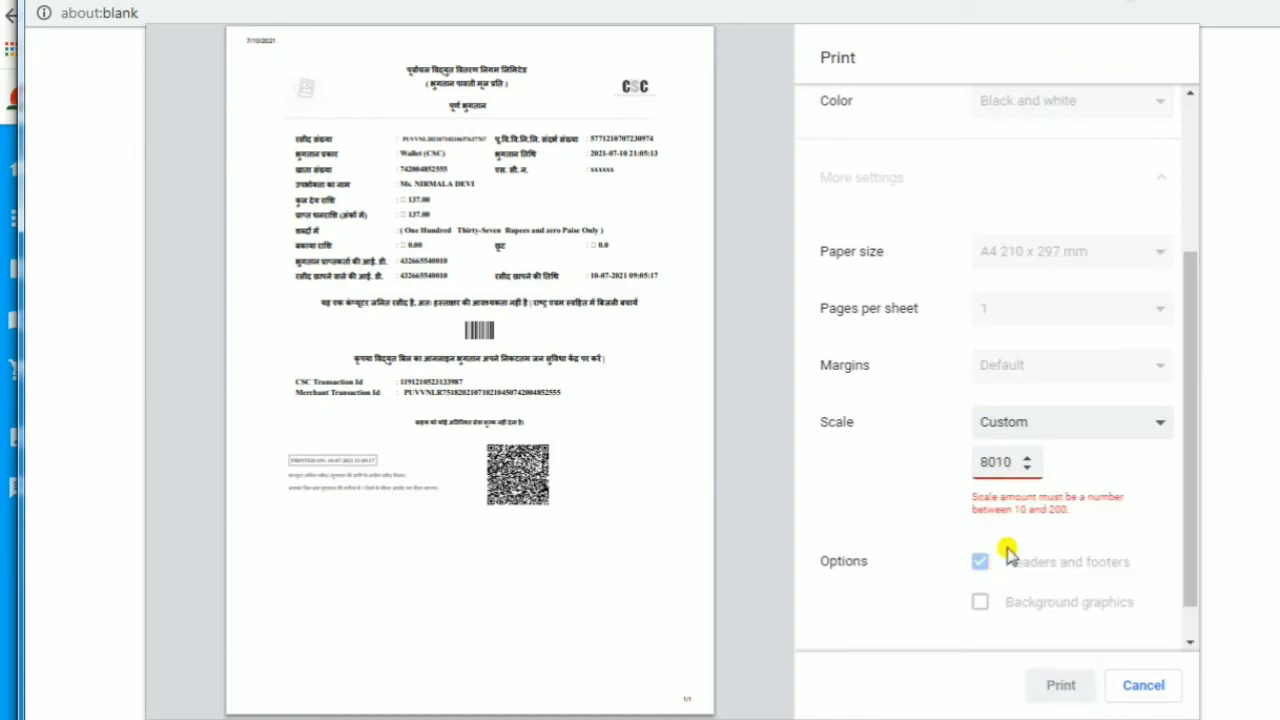
pyautogui.press('BackSpace')
pyautogui.press('BackSpace')
pyautogui.press('BackSpace')
pyautogui.press('BackSpace')
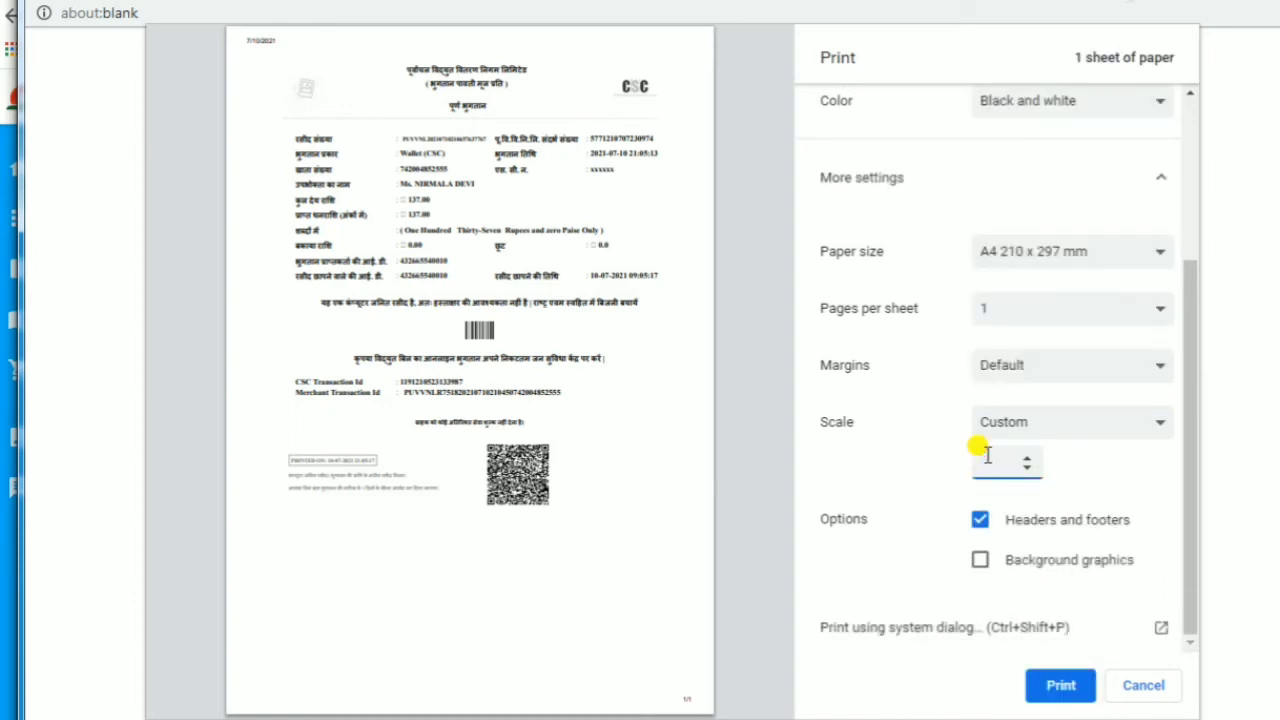
pyautogui.write('8')
pyautogui.write('00')
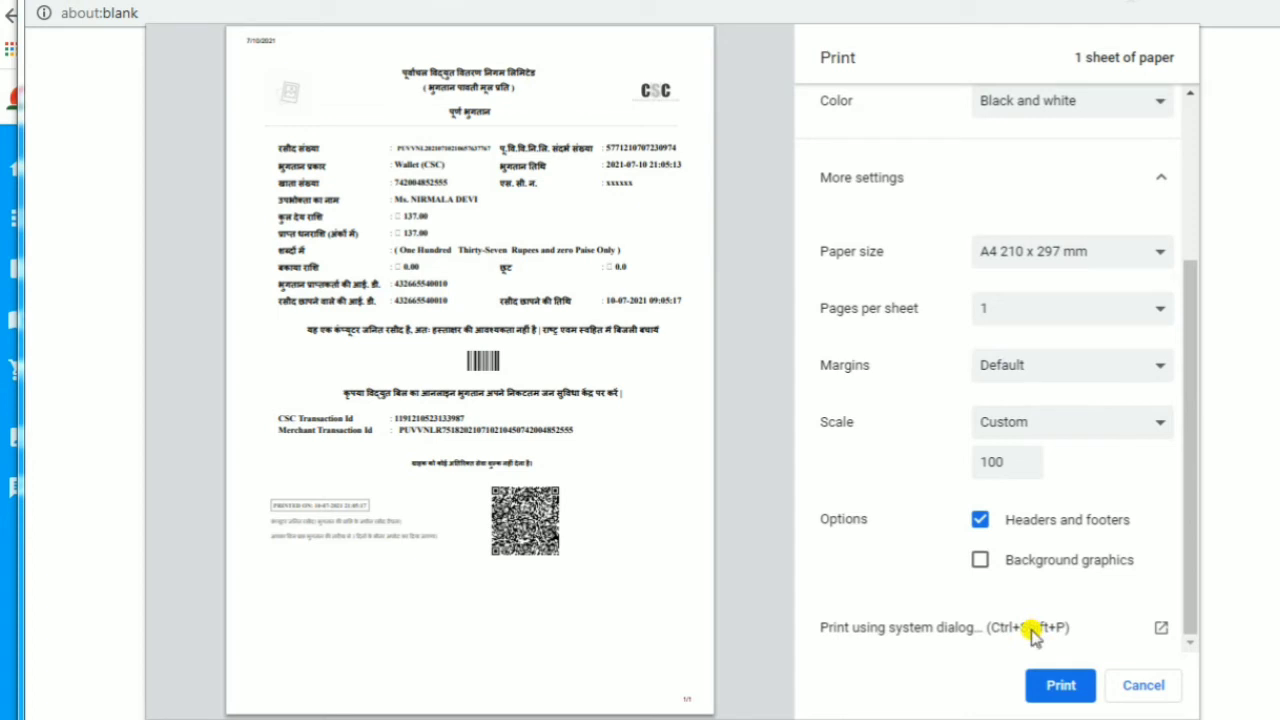
pyautogui.click(1070, 685)
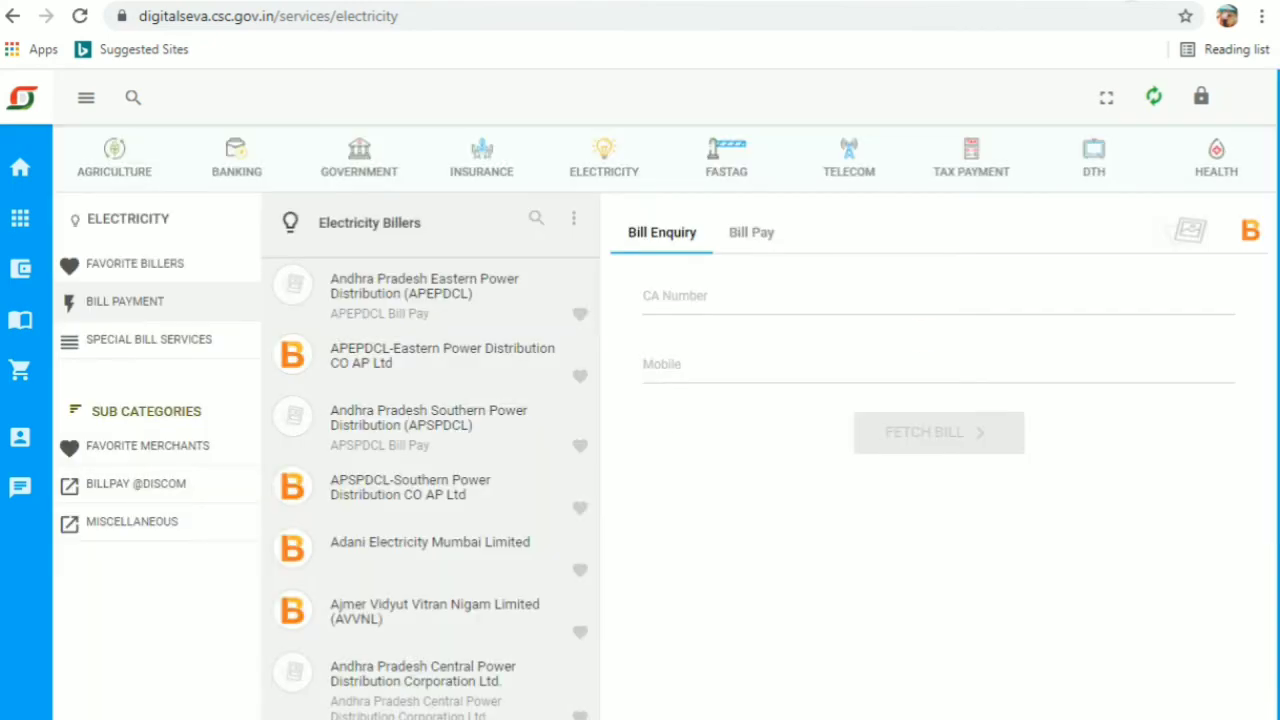
# Step: Enter another customer's CA number and mobile number for the selected biller and fetch that bill
pyautogui.click(736, 306)
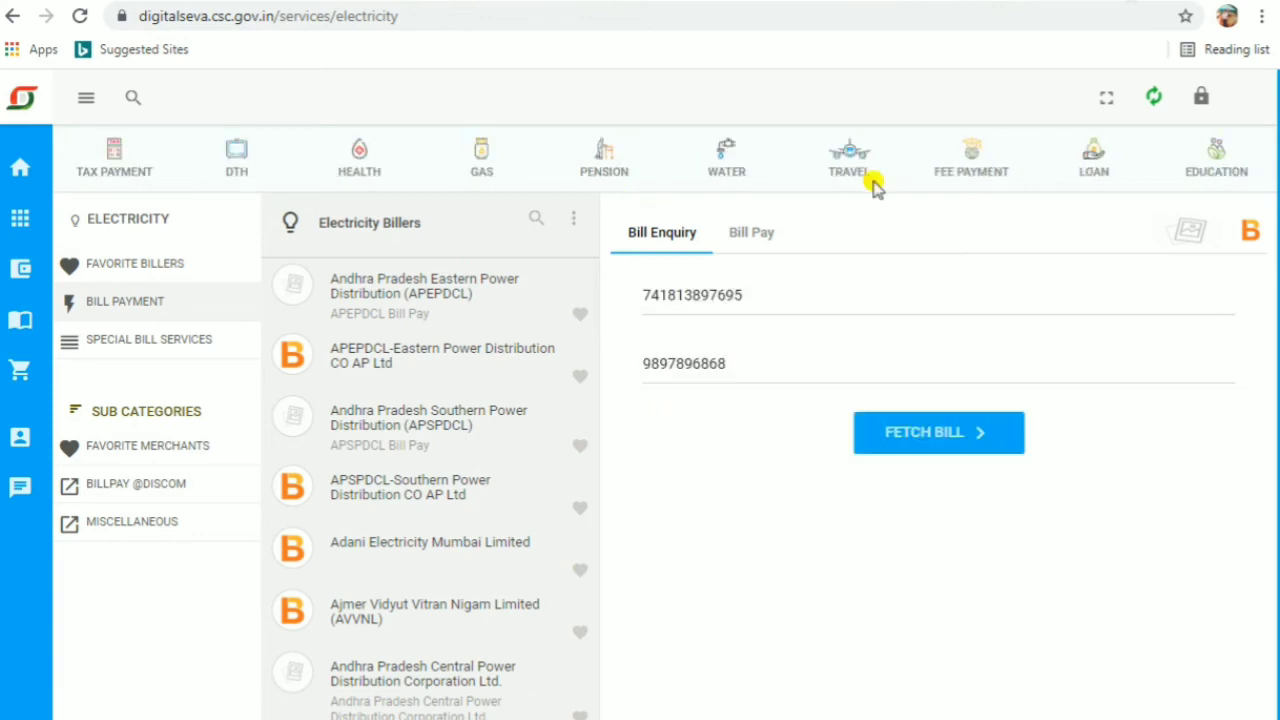
pyautogui.click(930, 433)
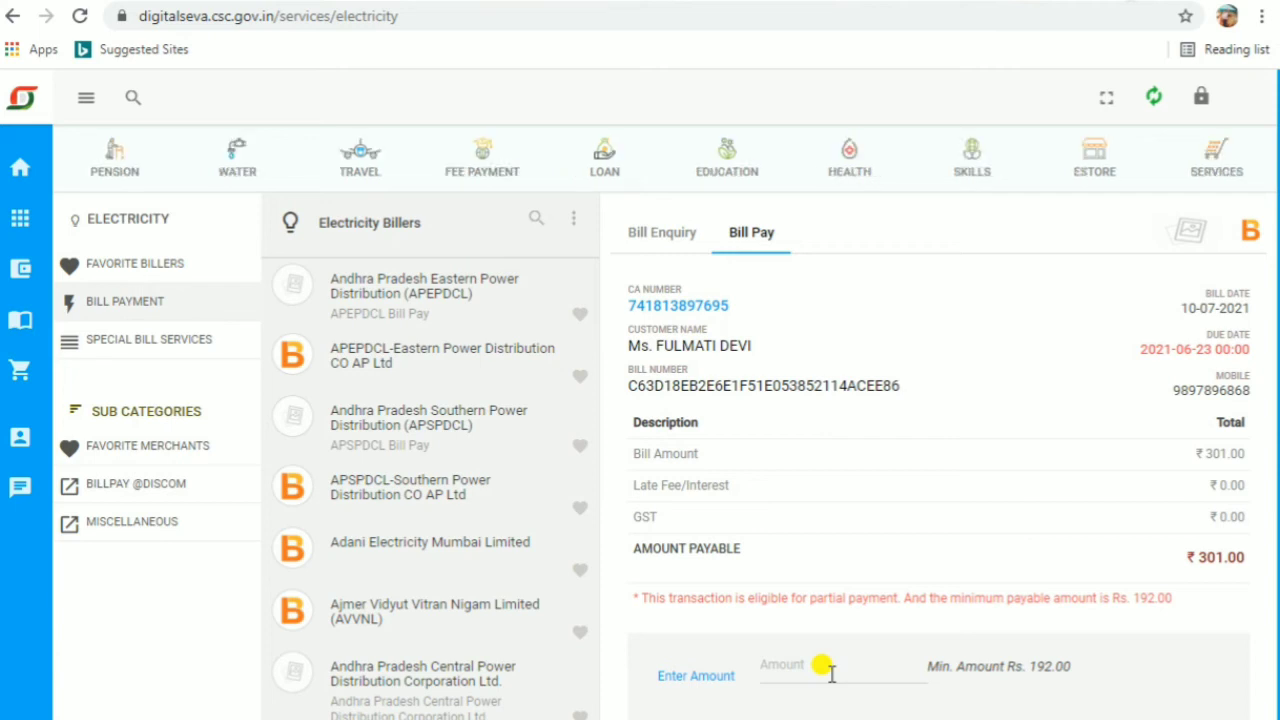
# Step: Enter 301 as the payment amount for the fetched electricity bill and pay it
pyautogui.click(830, 672)
pyautogui.click(821, 674)
pyautogui.click(826, 674)
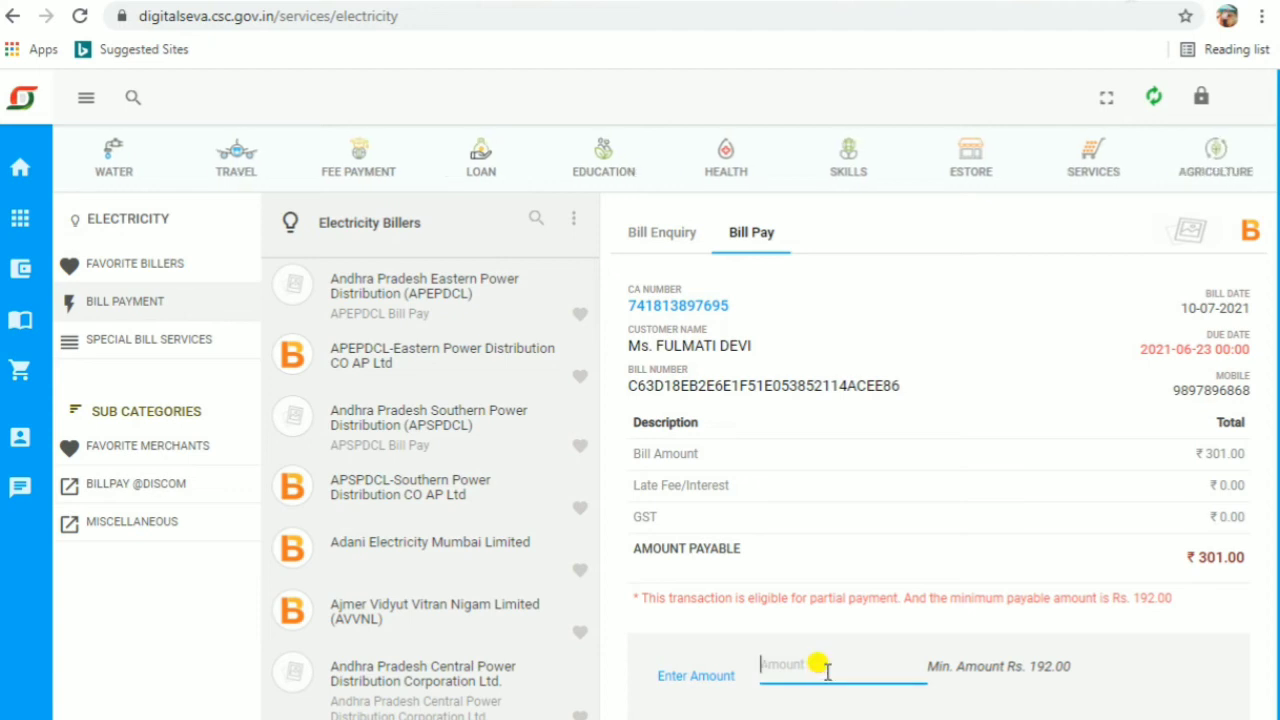
pyautogui.write('301')
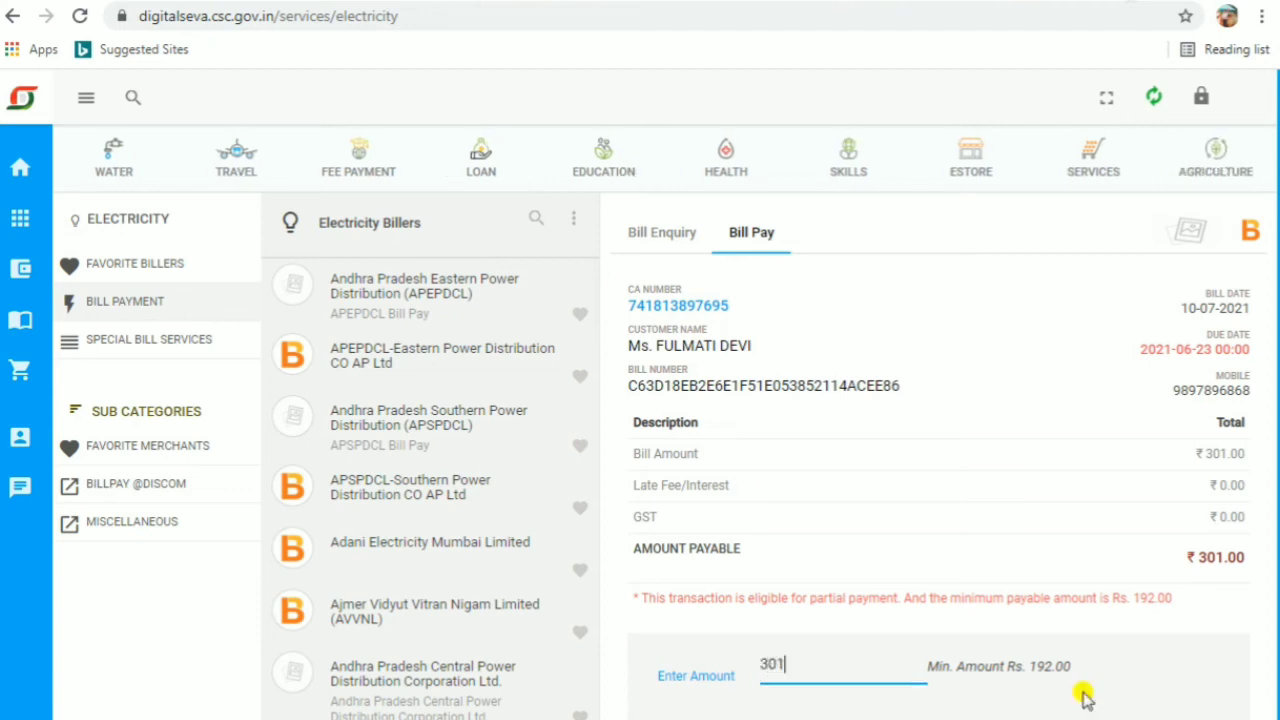
pyautogui.click(1094, 671)
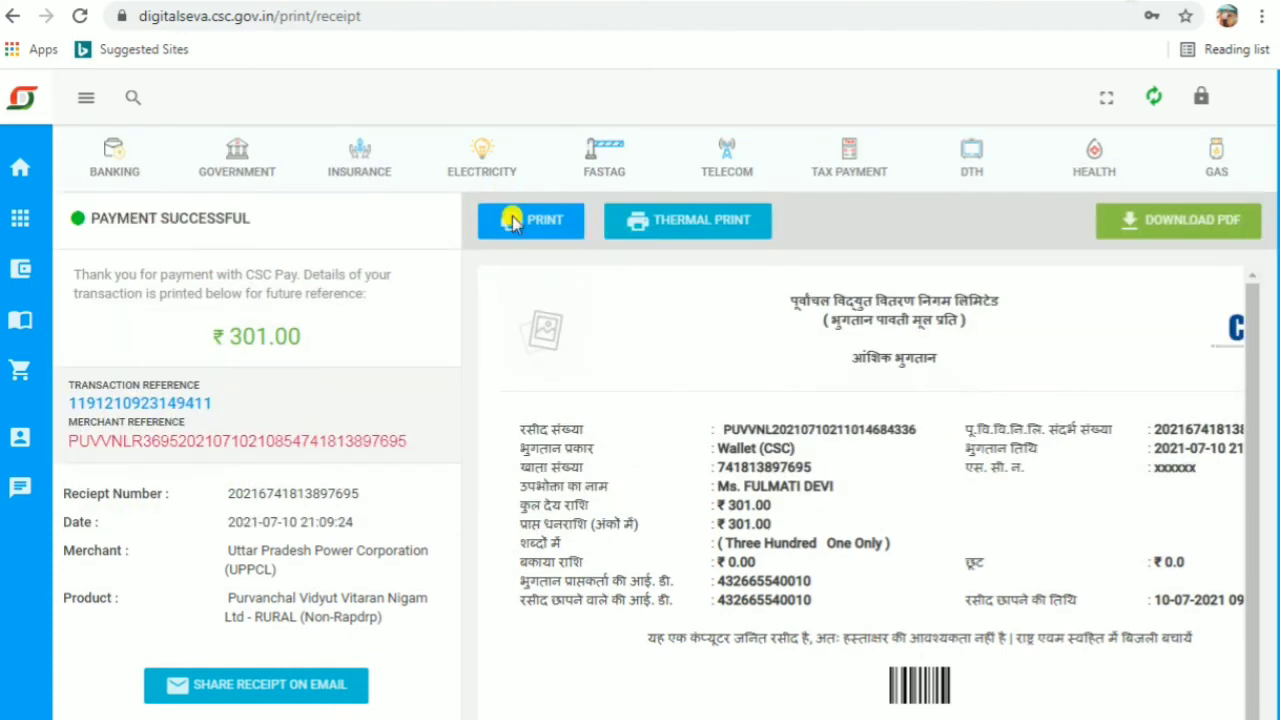
# Step: Print the receipt of the ₹301.00 payment on the EPSON L380 Series printer
pyautogui.click(512, 222)
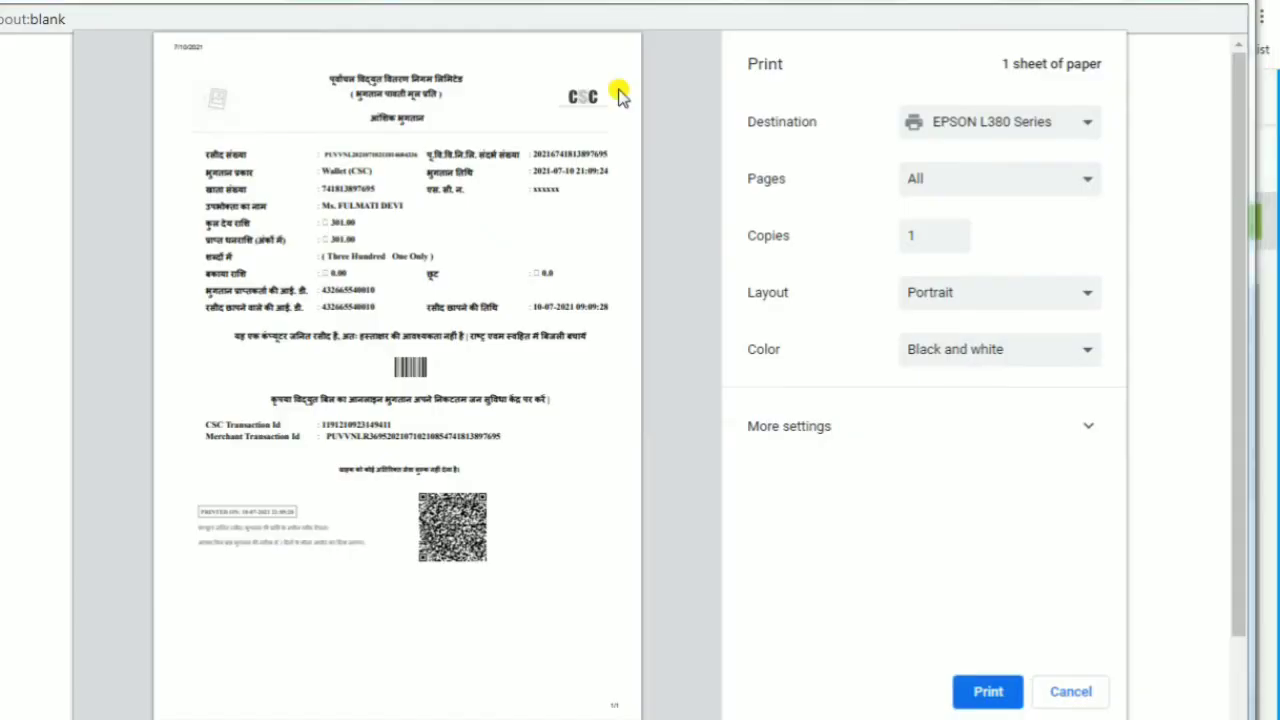
pyautogui.click(990, 692)
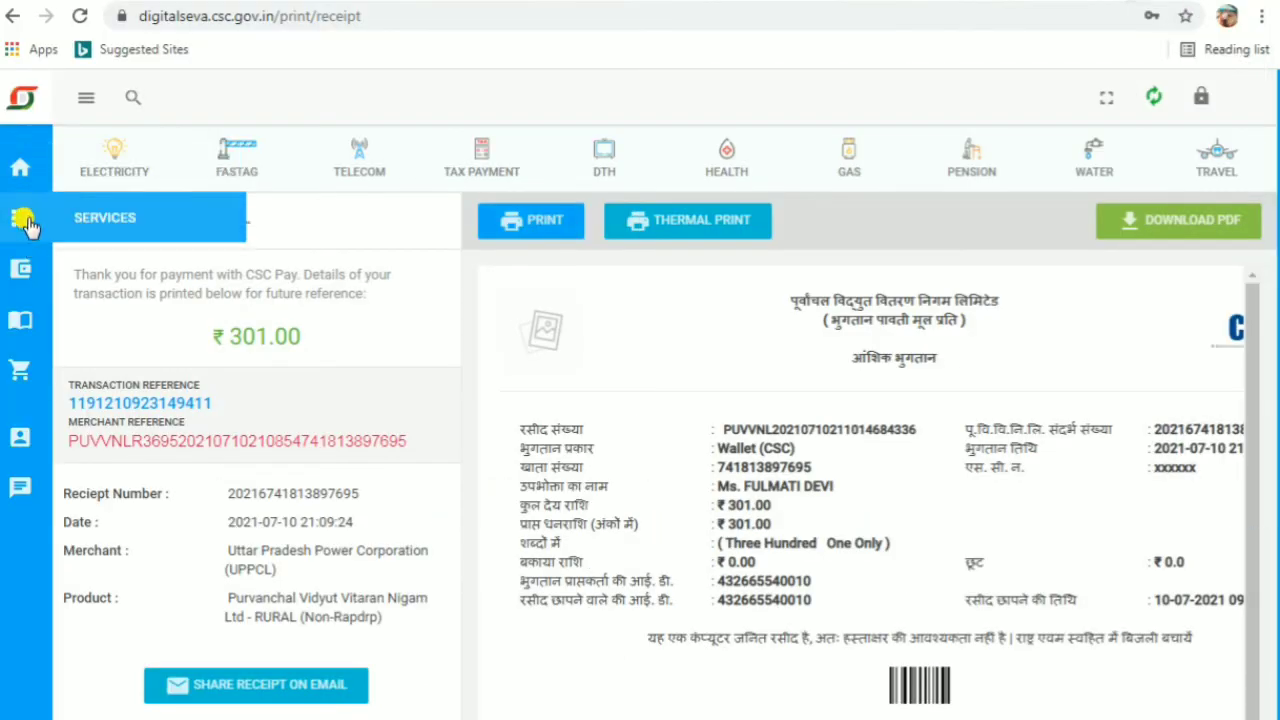
# Step: Open the wallet ledger in the passbook and view the details of the two most recent purchase transactions
pyautogui.moveTo(22, 272)
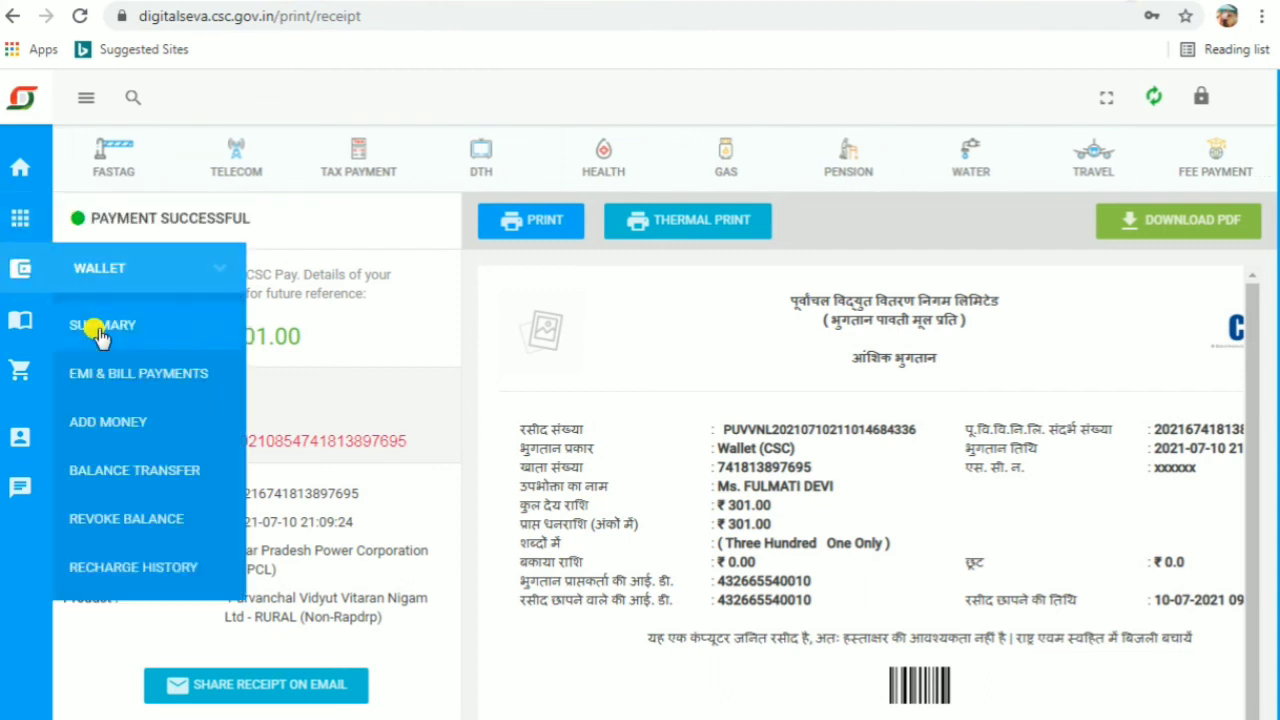
pyautogui.moveTo(30, 318)
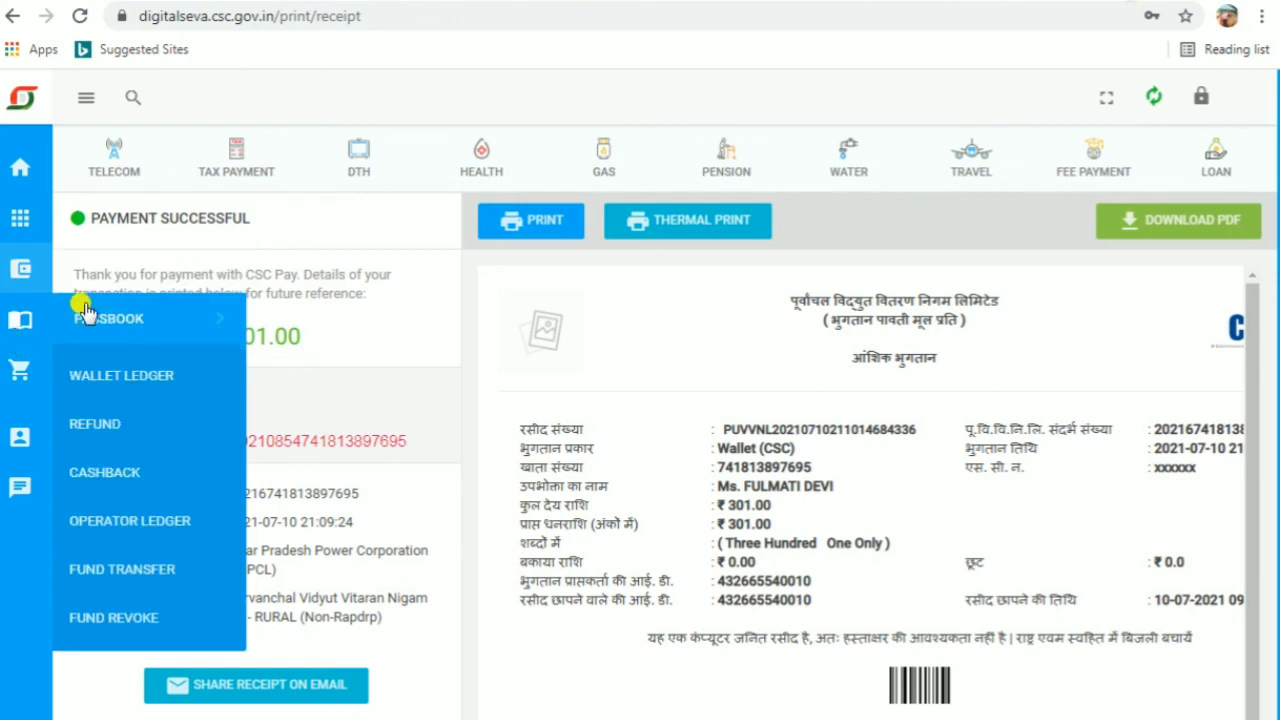
pyautogui.click(125, 377)
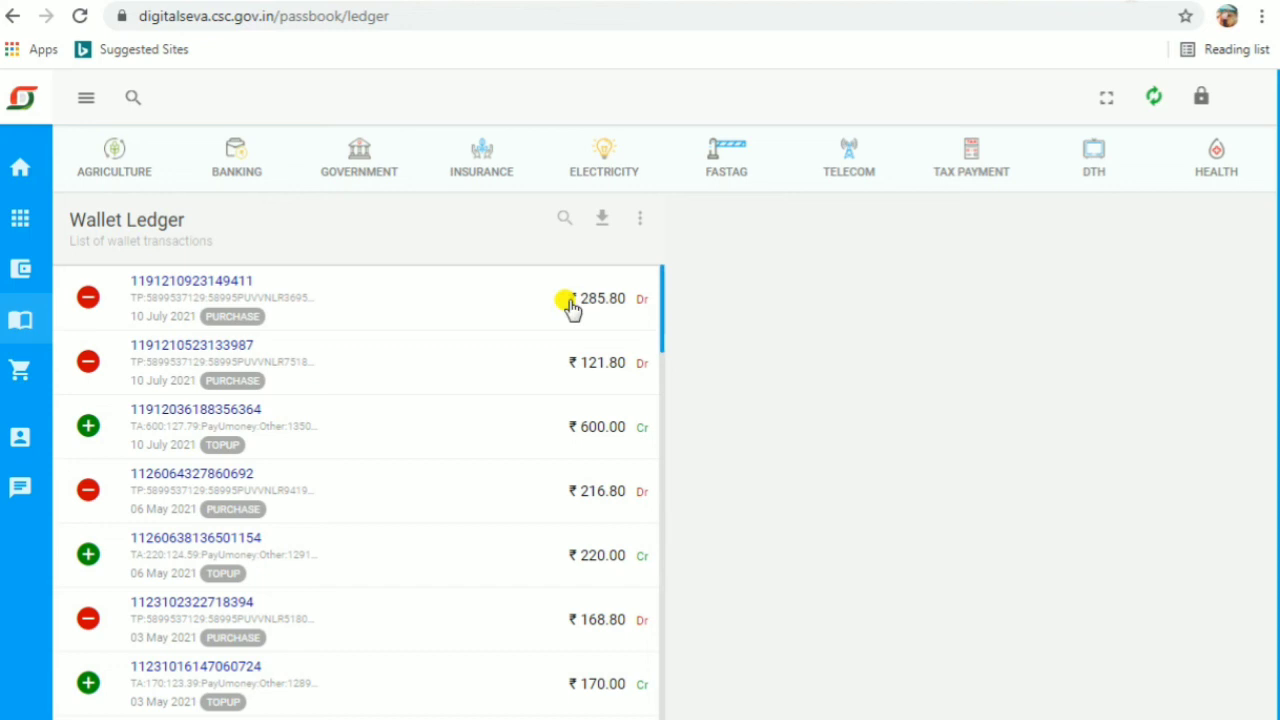
pyautogui.click(604, 308)
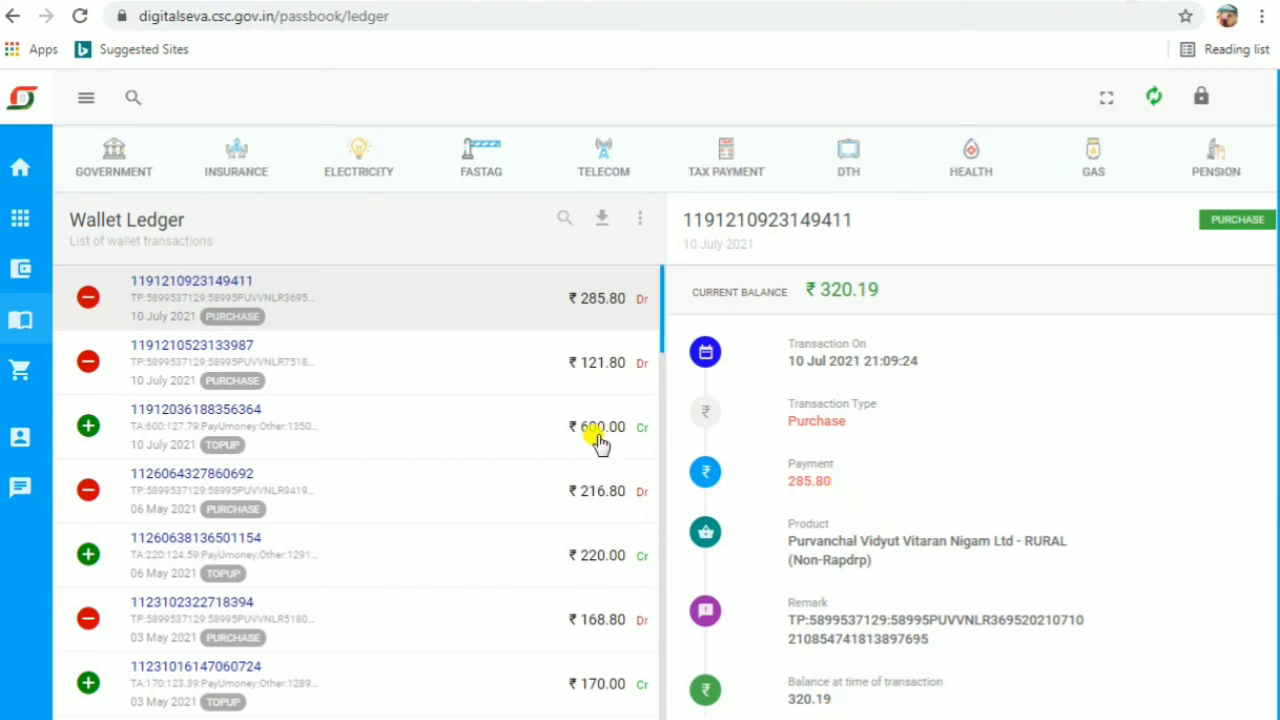
pyautogui.click(598, 372)
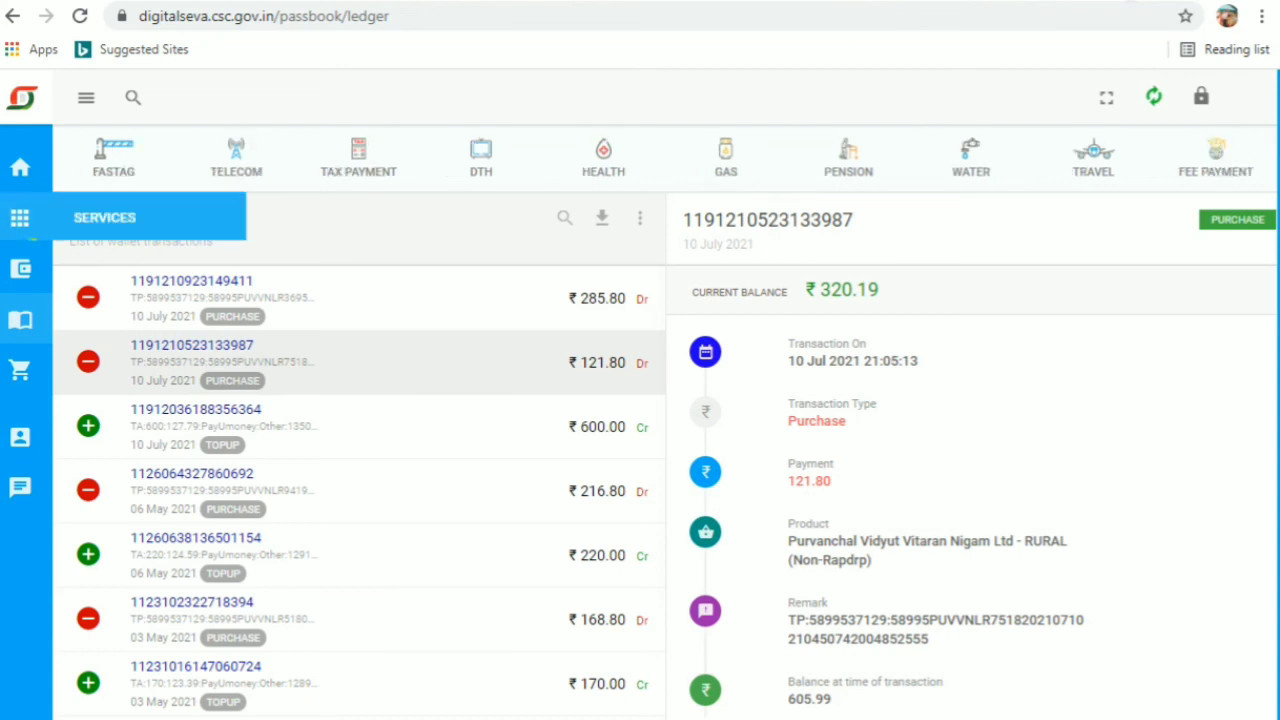
# Step: Open the portal's services page
pyautogui.click(25, 226)
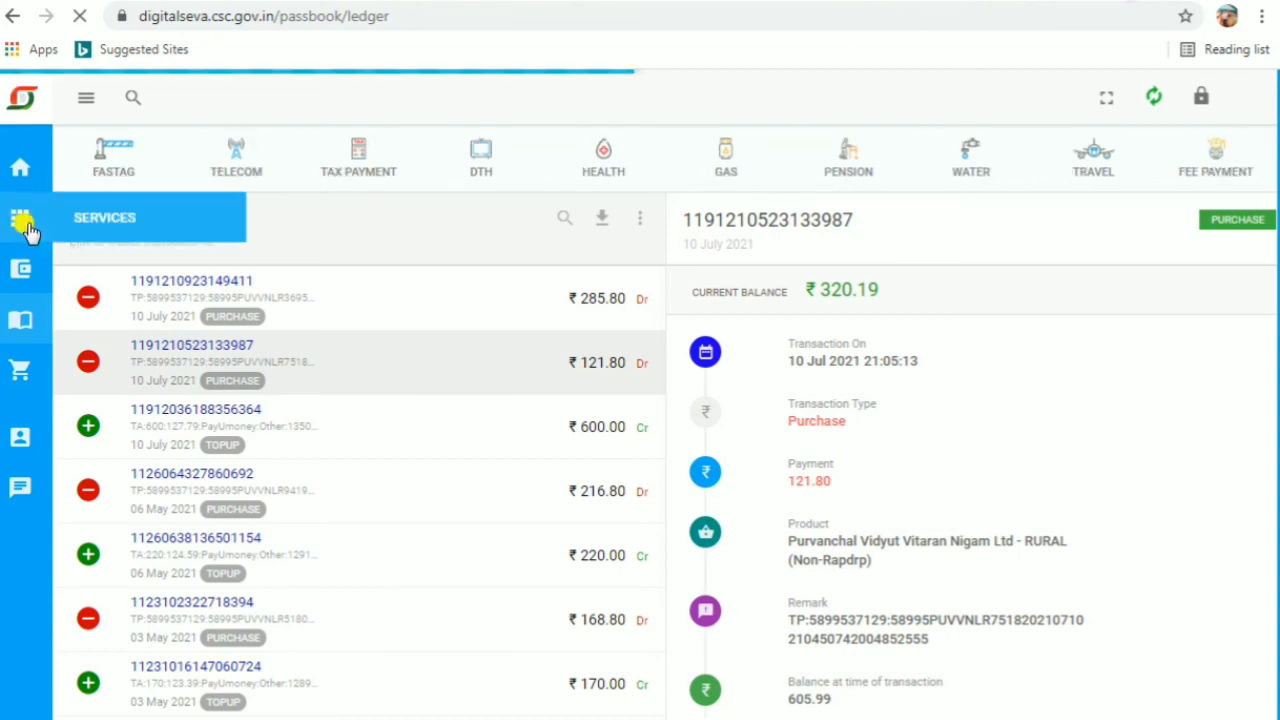